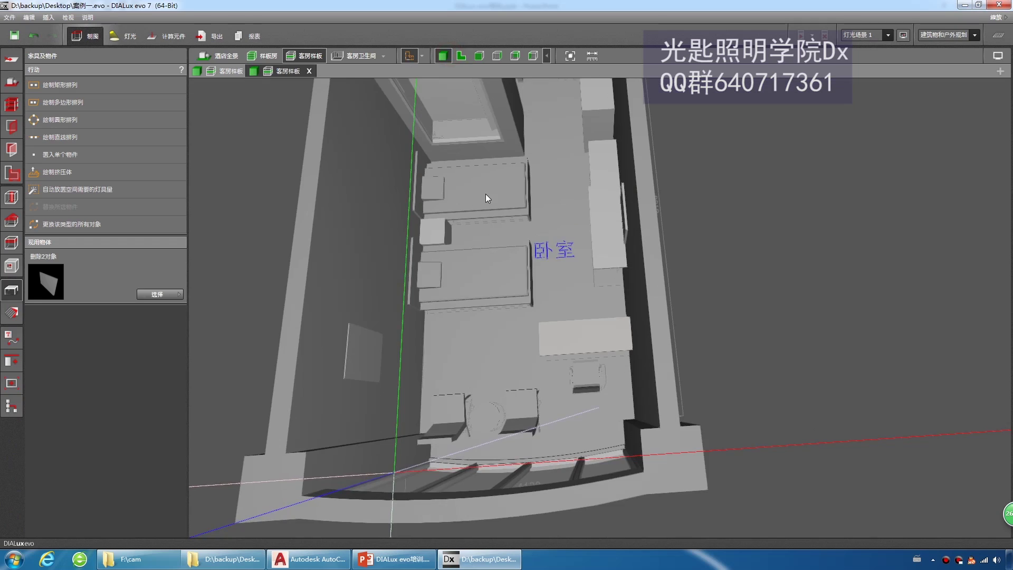
Examine the 3D guest room model from several angles, including the beds, furniture, bathroom and curved window side
middle_drag(503, 228, 546, 270)
scroll(543, 284, up, 5)
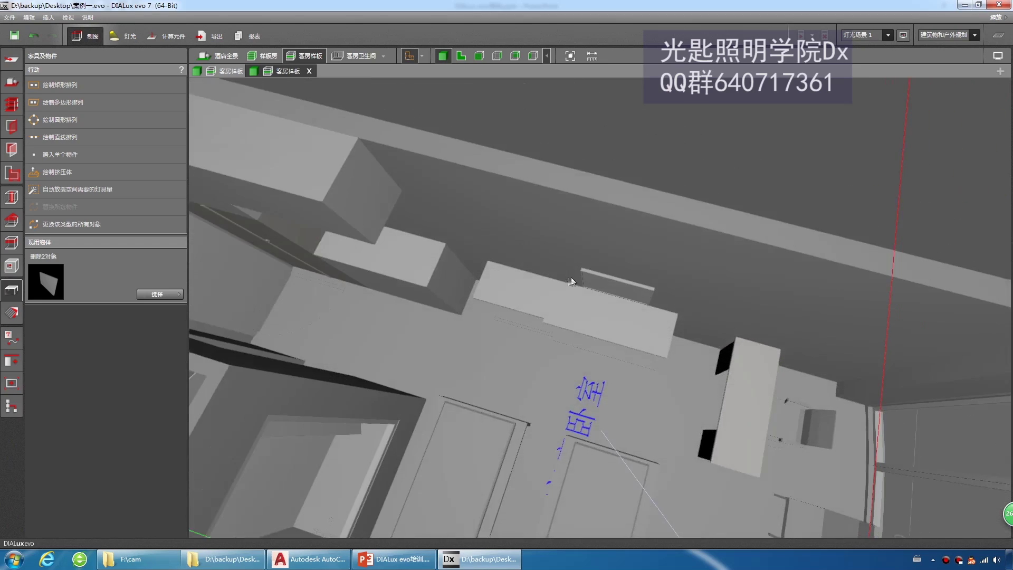
scroll(655, 241, down, 5)
middle_drag(654, 236, 528, 255)
scroll(584, 296, up, 4)
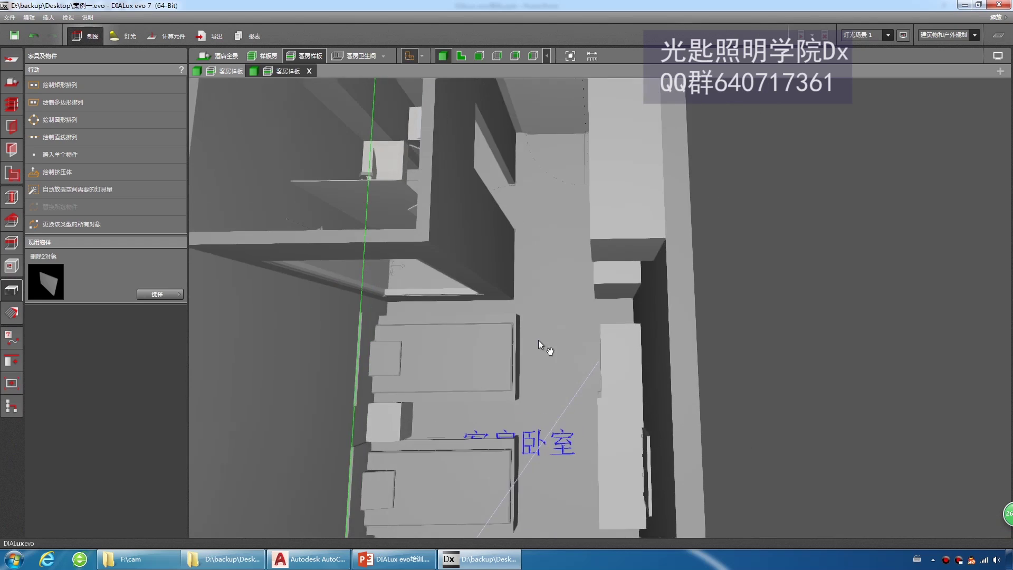
middle_drag(540, 337, 562, 316)
scroll(624, 262, down, 3)
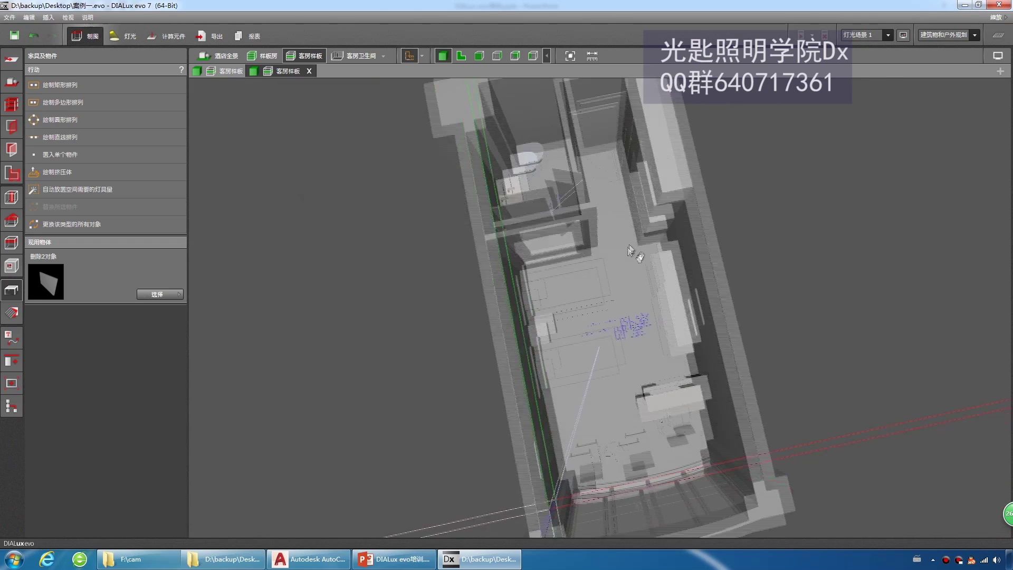
scroll(625, 263, up, 2)
middle_drag(604, 256, 590, 295)
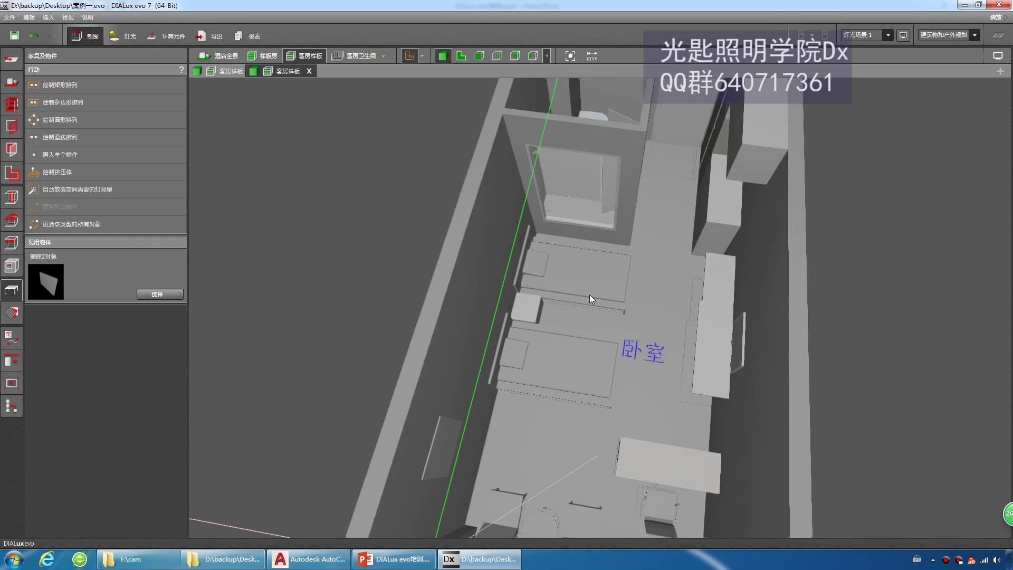
scroll(590, 294, down, 2)
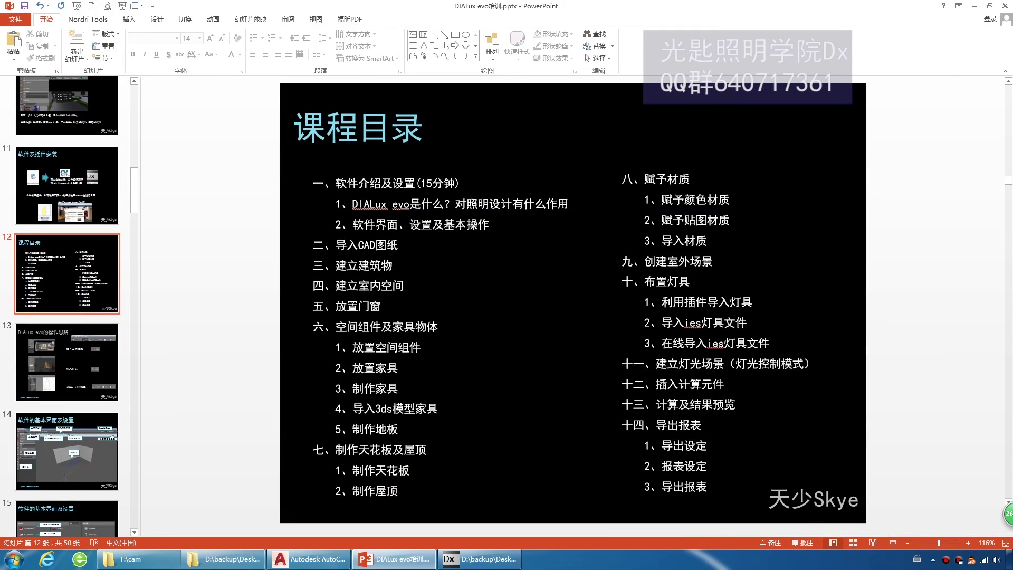
Switch to the PowerPoint course outline and review its sections from making floors to making ceilings and roofs
click(369, 428)
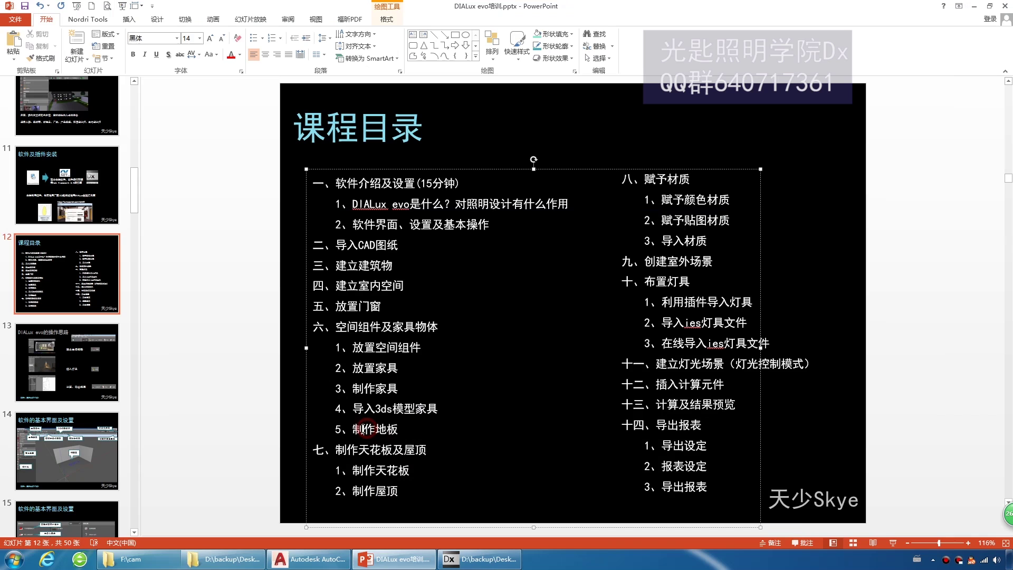
click(268, 354)
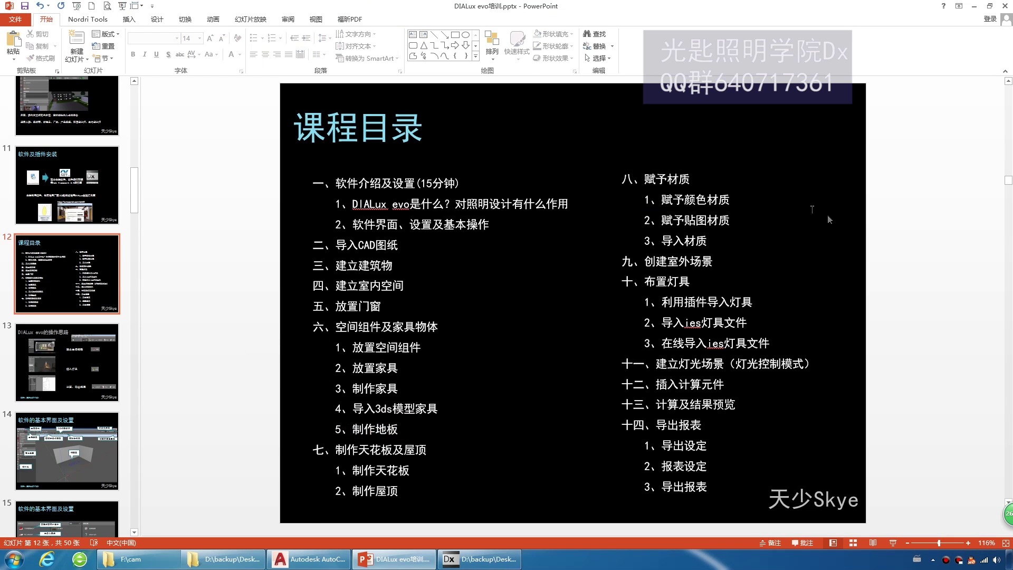
click(888, 229)
click(239, 341)
click(266, 243)
click(234, 338)
click(236, 213)
Switch to DIALux evo, show the guest room in plan view, hide the 平面图 drawing and display the 布灯图 drawing
mouse_move(479, 567)
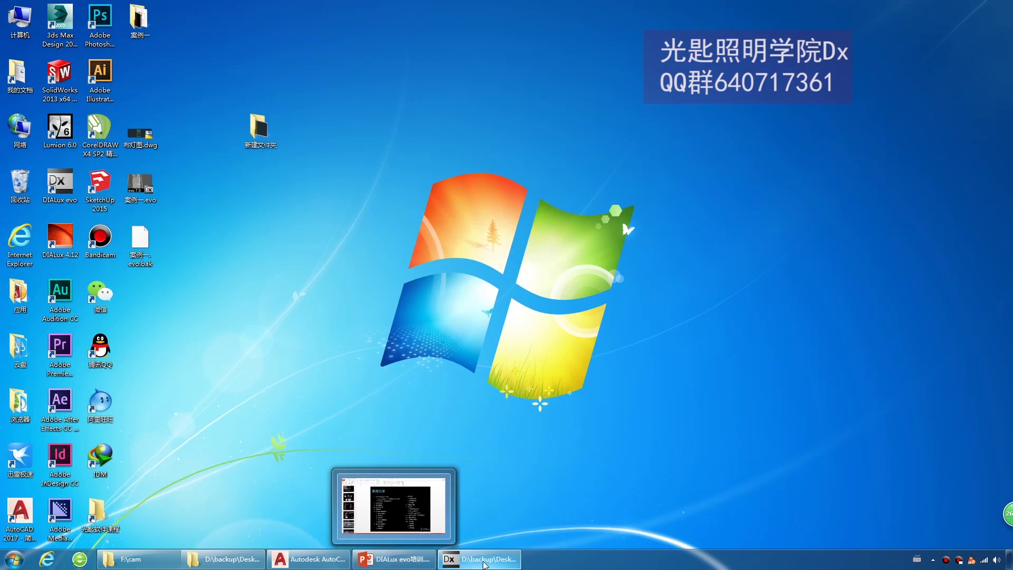
click(480, 559)
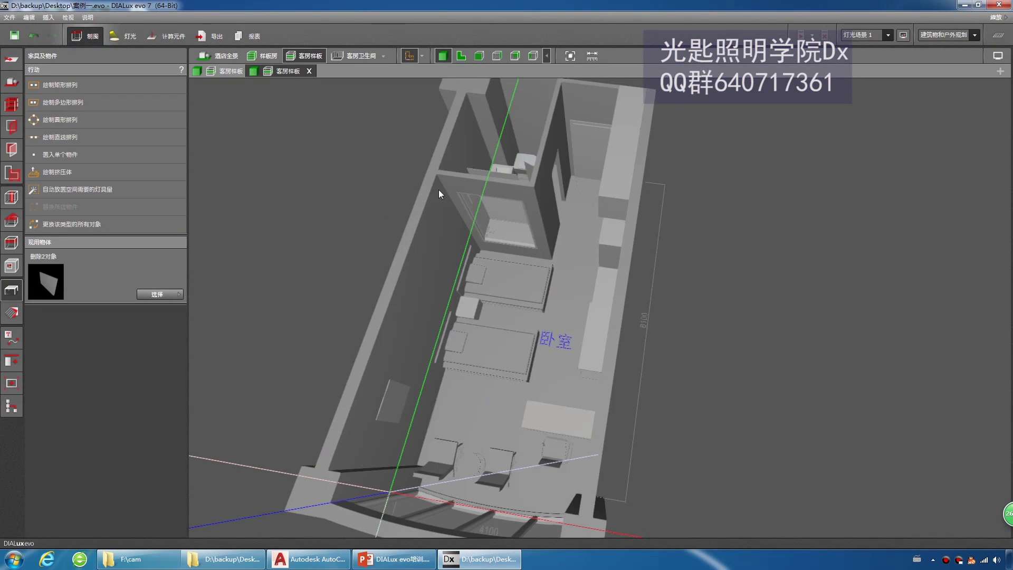
click(461, 55)
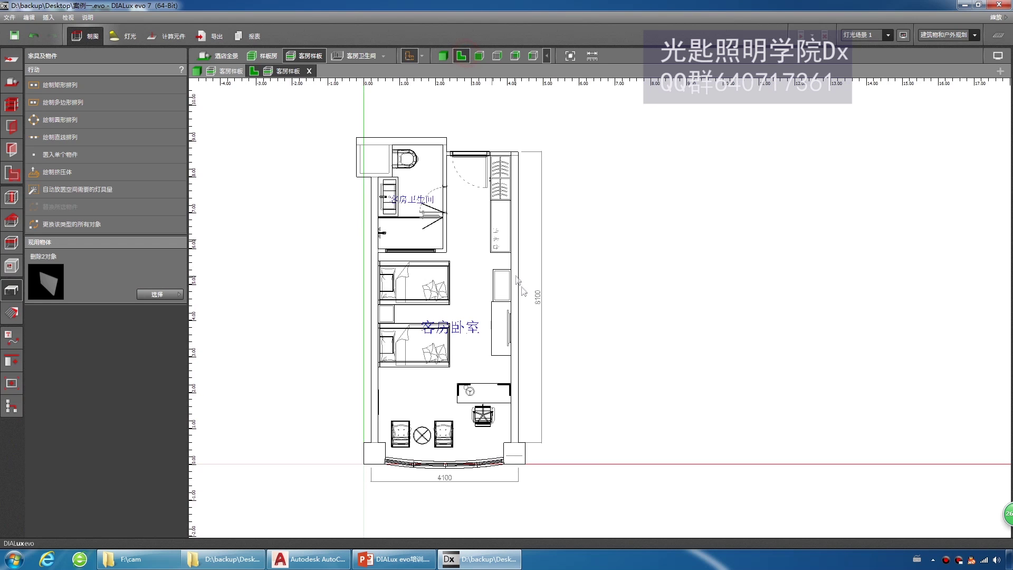
scroll(480, 316, up, 2)
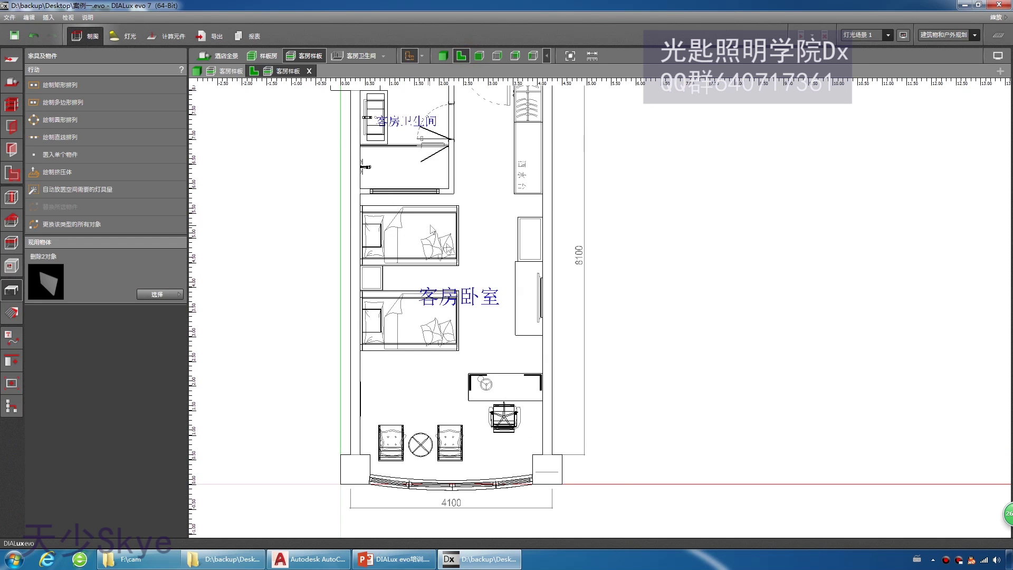
scroll(449, 206, down, 2)
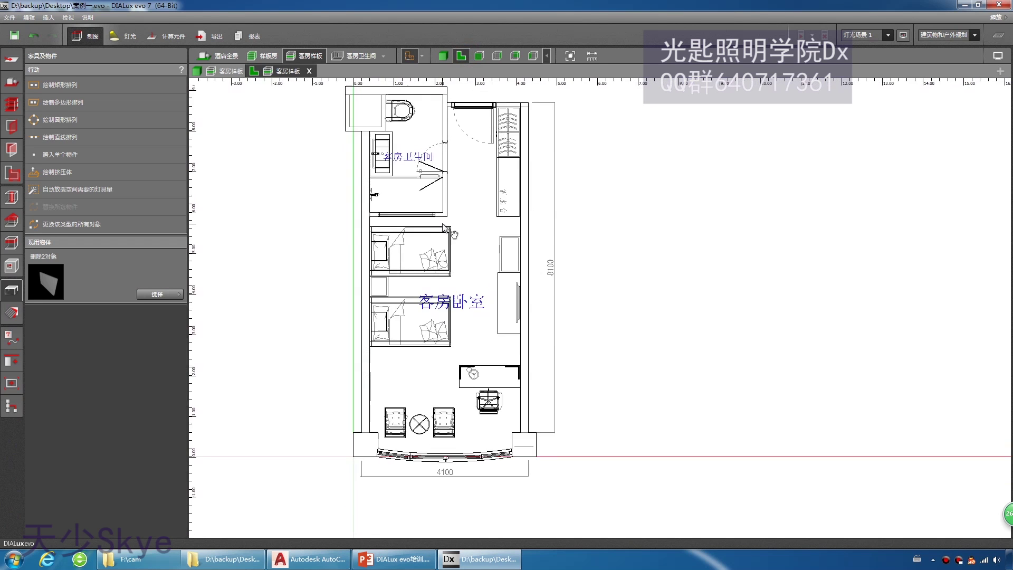
click(423, 57)
click(426, 73)
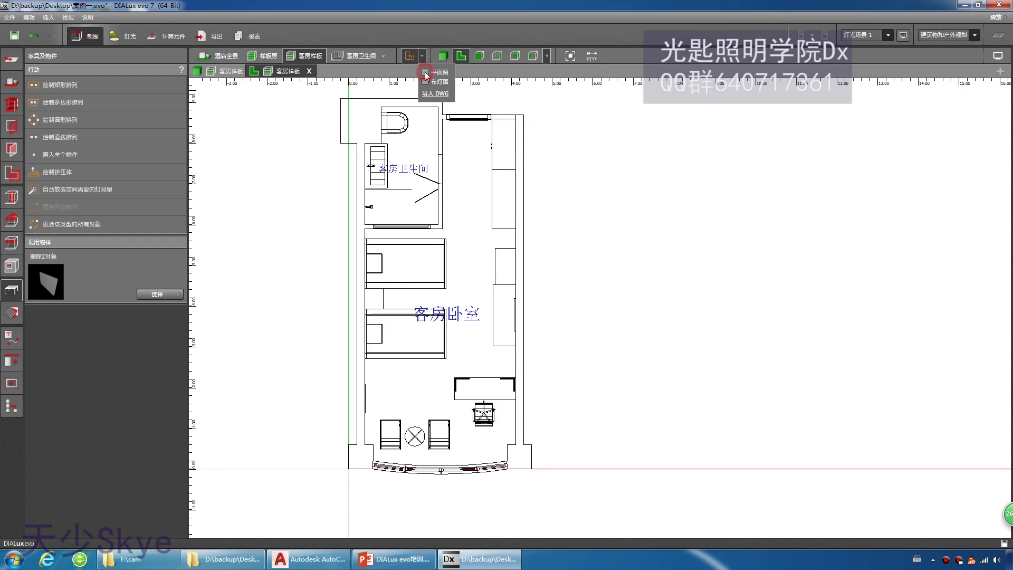
click(425, 82)
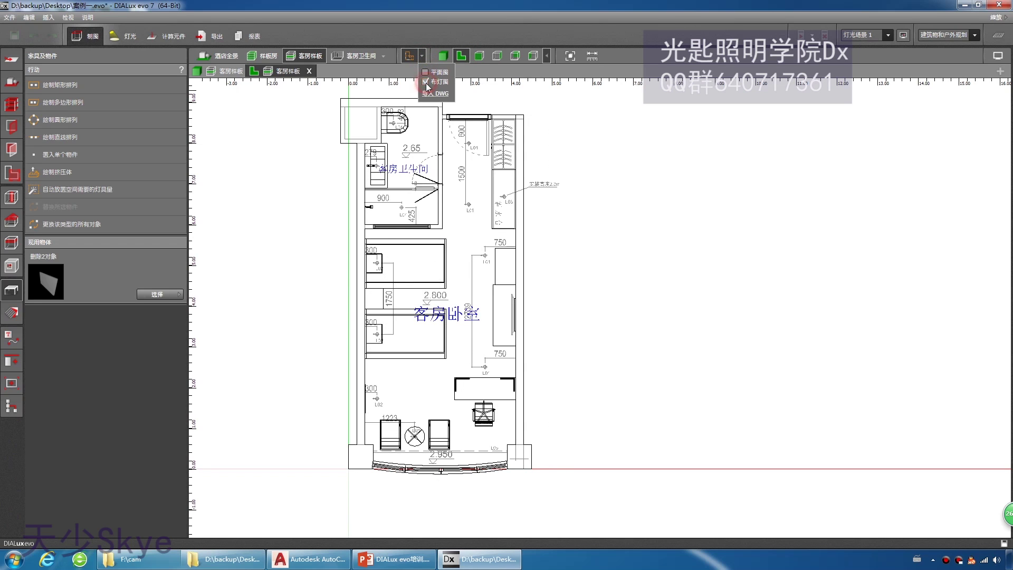
click(424, 256)
scroll(434, 359, up, 5)
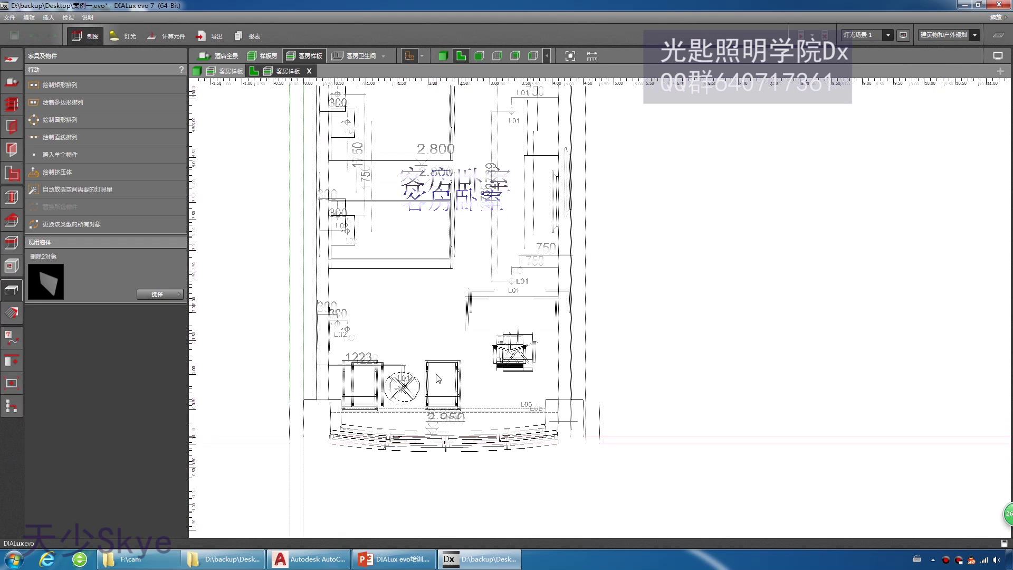
Switch to AutoCAD and examine the ceiling heights and luminaire positions of the bathroom, bedroom and window area in the lighting layout
click(306, 558)
scroll(409, 379, down, 5)
scroll(409, 379, up, 4)
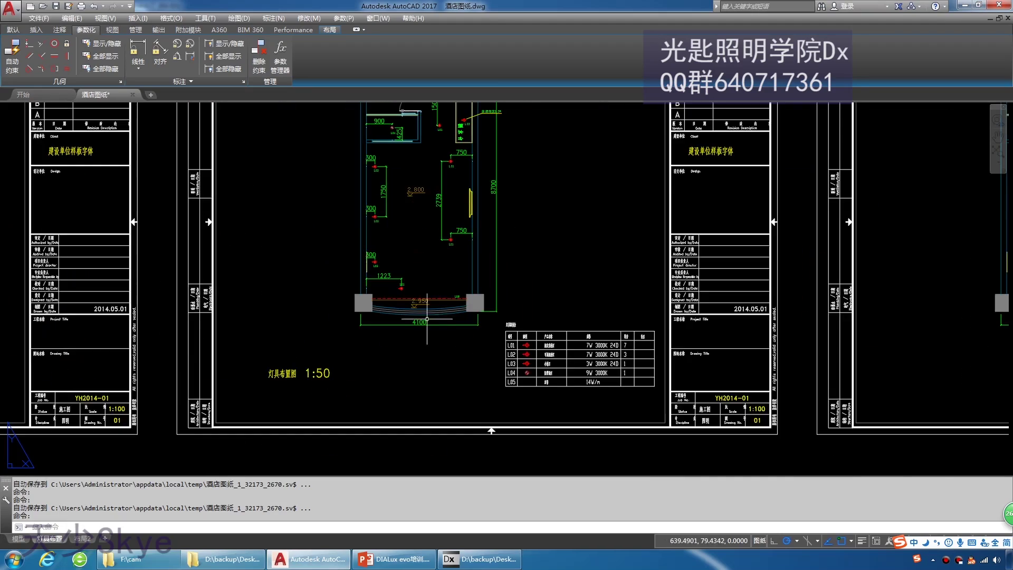
scroll(416, 219, down, 4)
scroll(387, 196, up, 6)
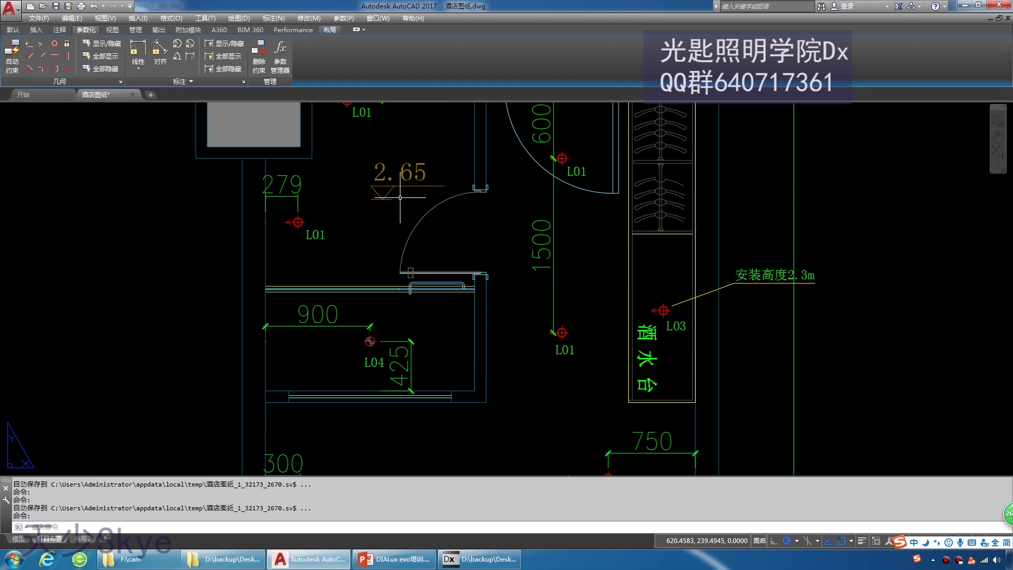
middle_drag(387, 197, 375, 214)
scroll(507, 285, down, 5)
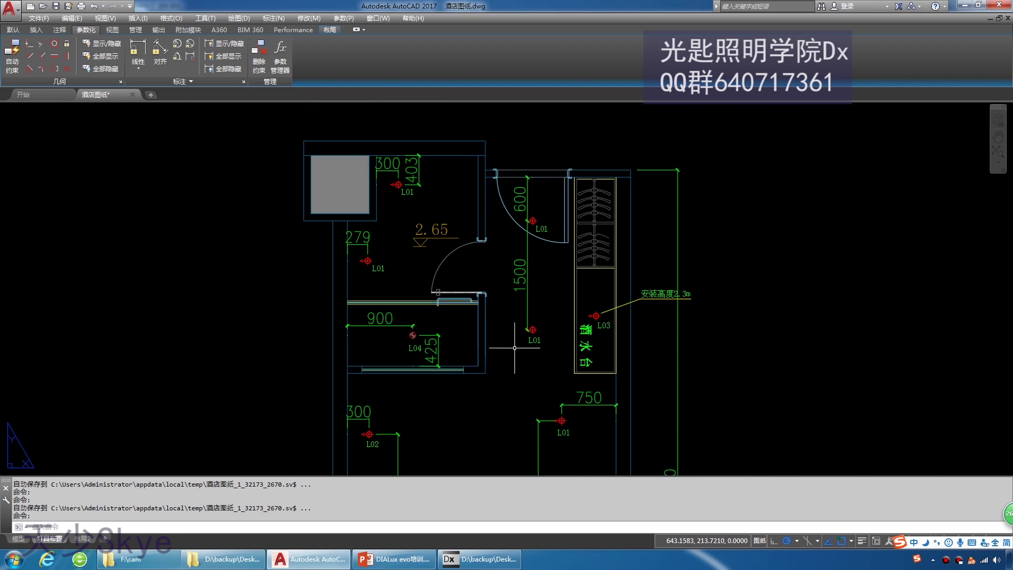
scroll(528, 316, up, 4)
scroll(498, 323, up, 2)
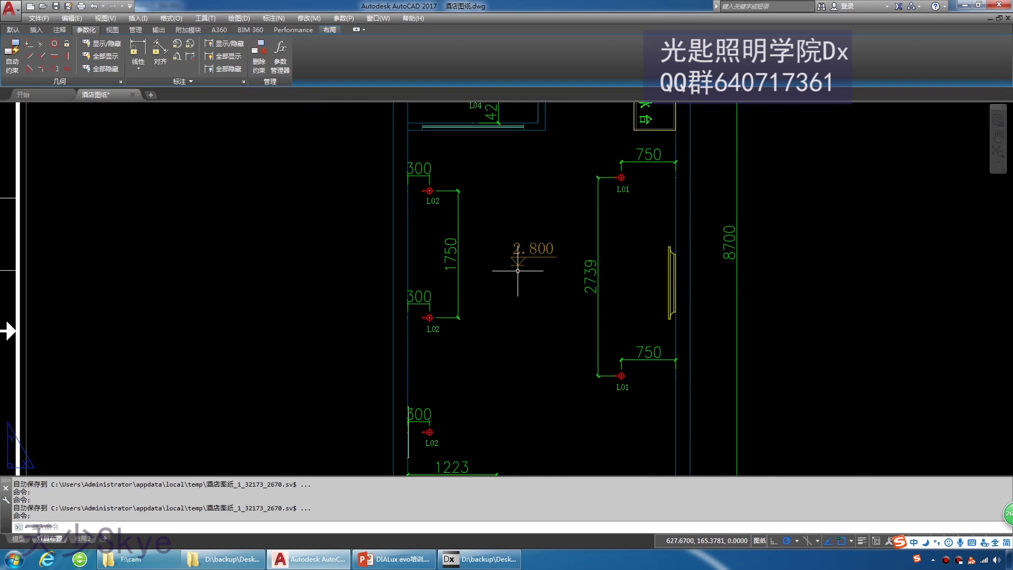
scroll(528, 274, down, 2)
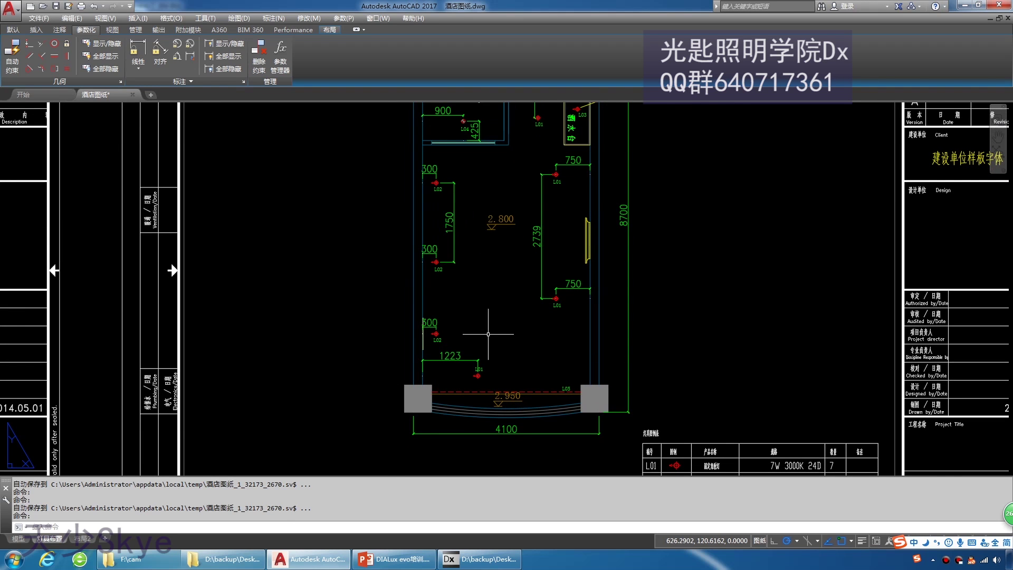
scroll(495, 398, up, 4)
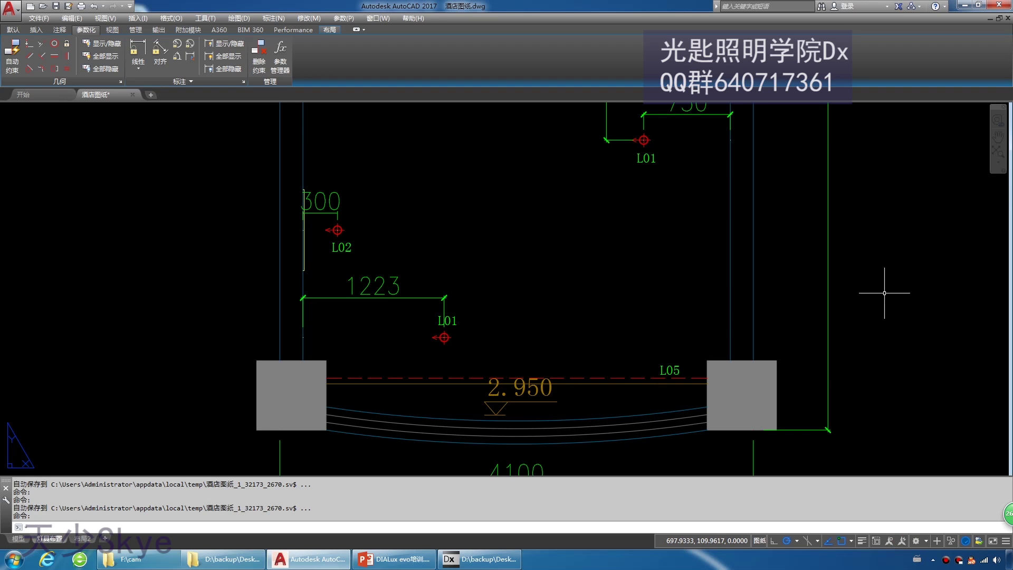
scroll(596, 317, down, 4)
scroll(559, 316, up, 4)
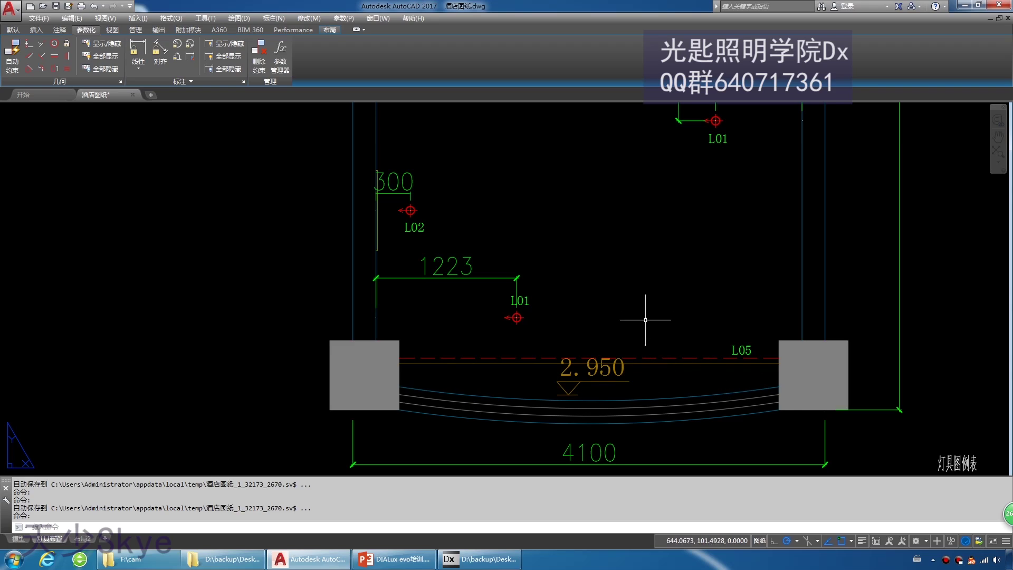
scroll(645, 325, down, 8)
scroll(538, 235, up, 5)
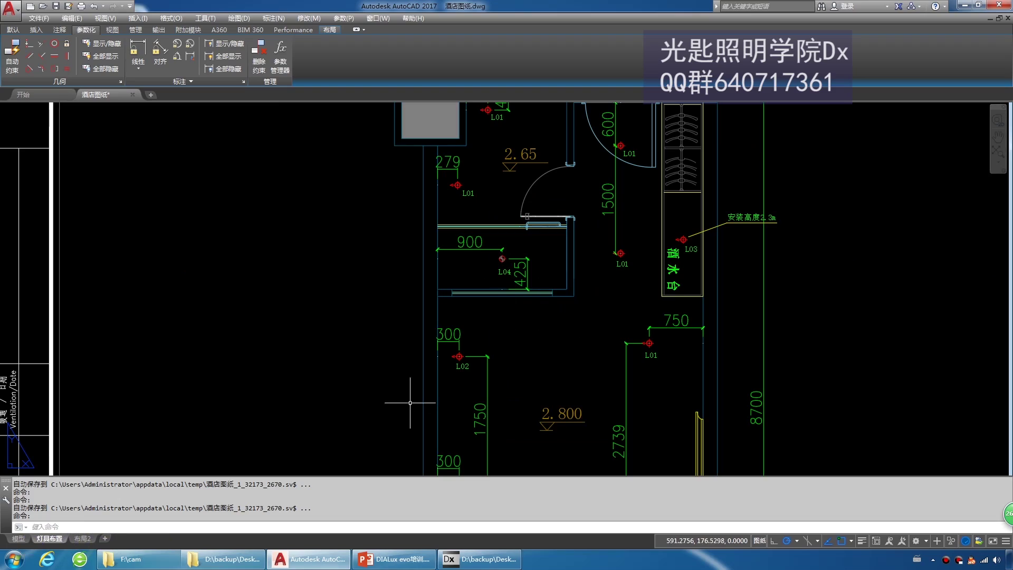
Switch back to DIALux evo and insert a ceiling over the whole 客房卫生间 bathroom
click(308, 560)
click(478, 561)
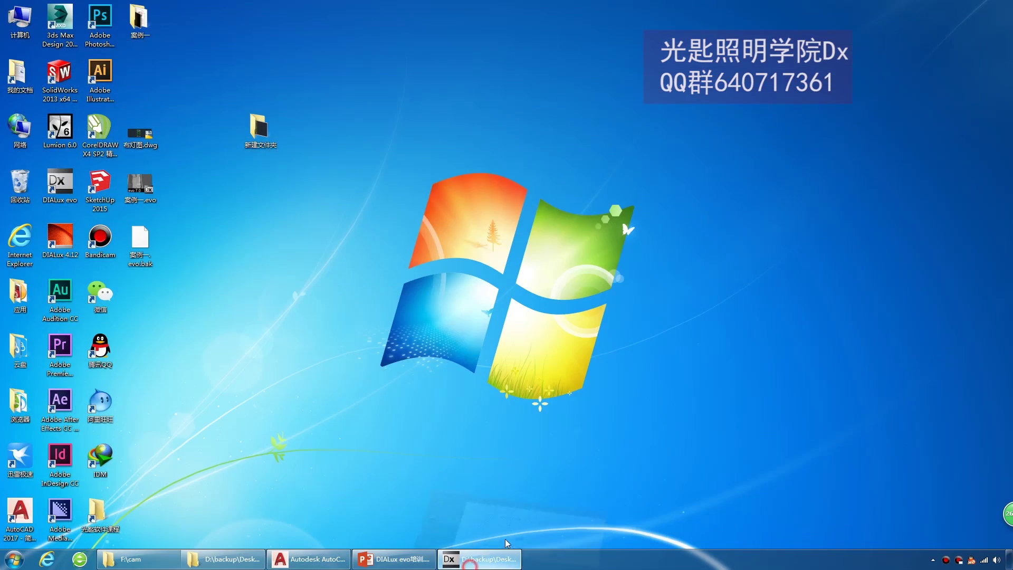
scroll(425, 203, down, 3)
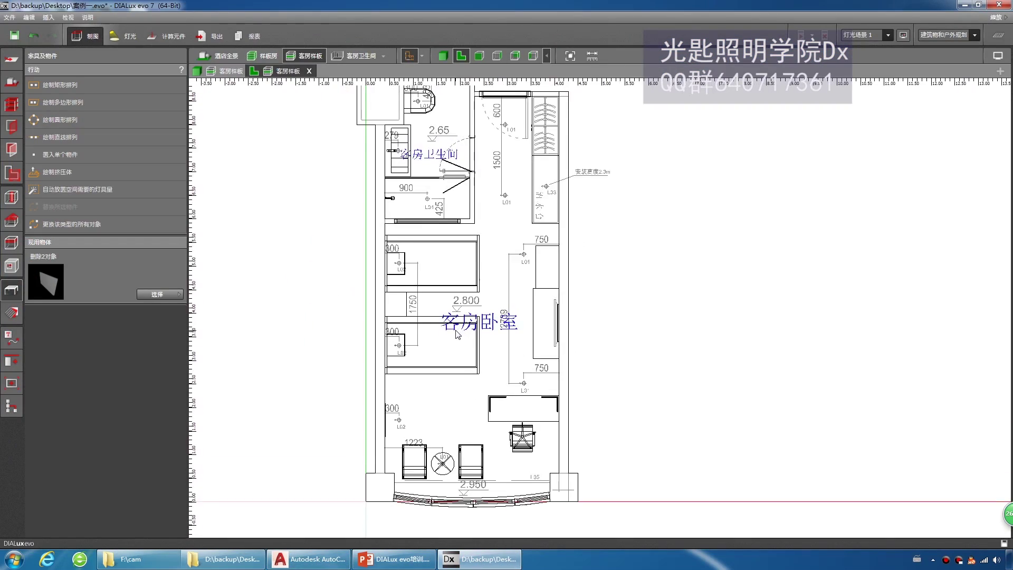
click(12, 242)
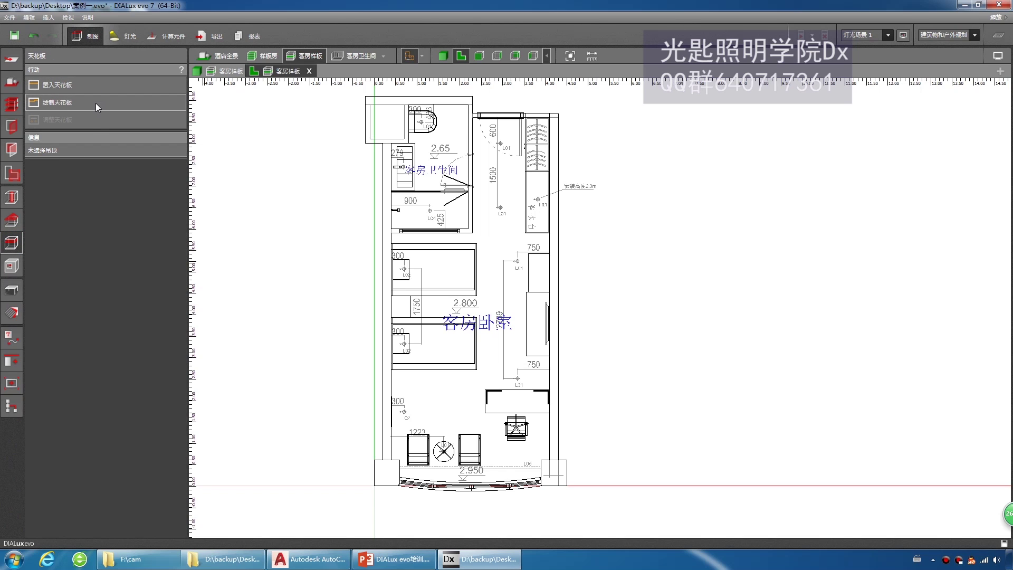
scroll(414, 267, up, 5)
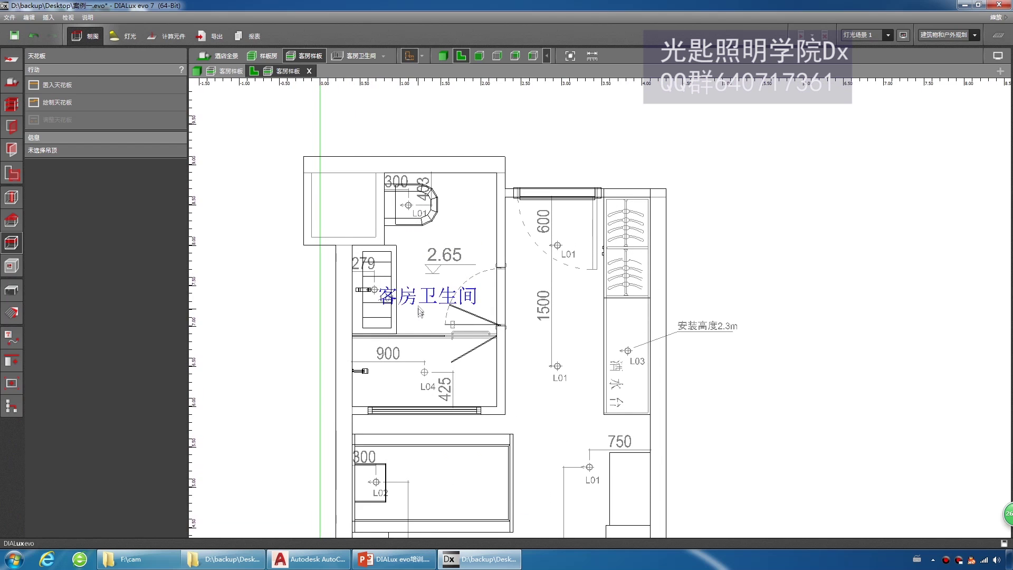
scroll(420, 313, up, 1)
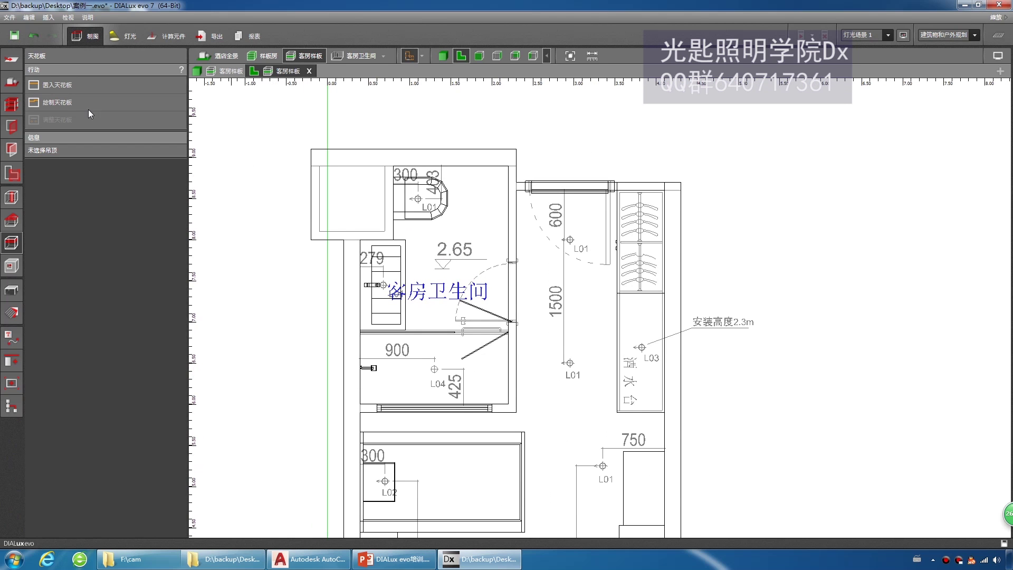
click(95, 85)
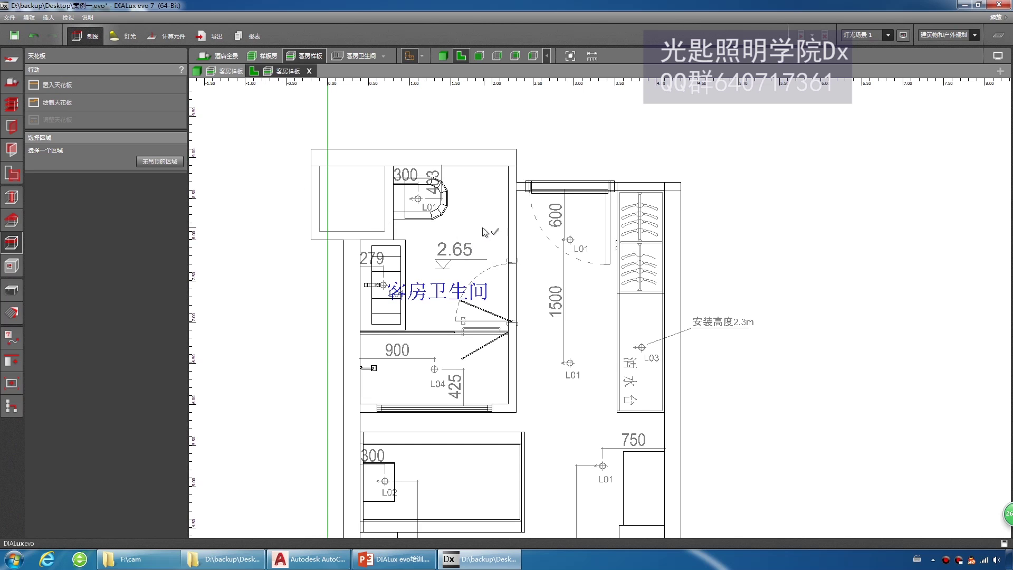
click(426, 247)
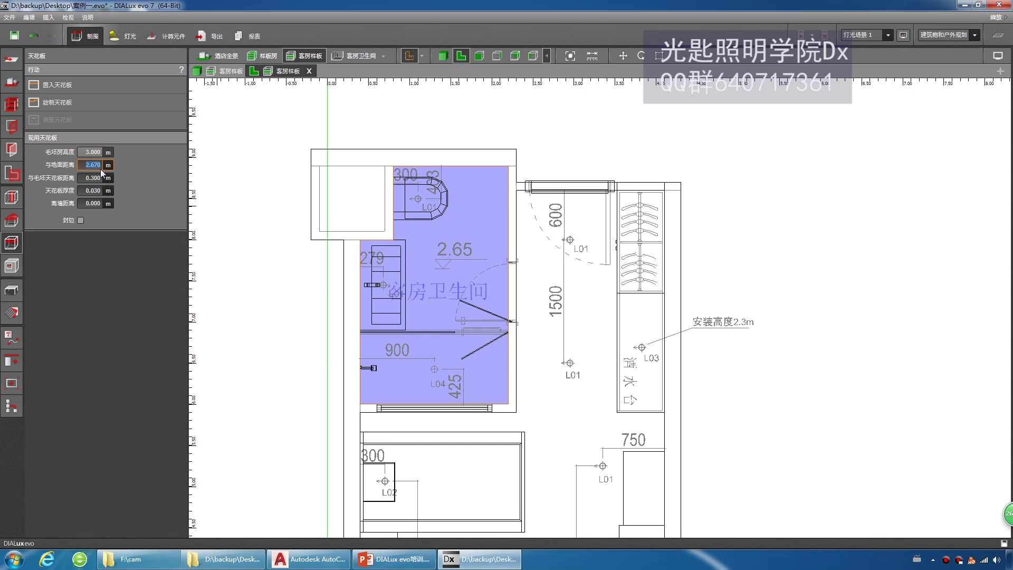
Set the bathroom ceiling's distance from the floor to 2.650 m
click(95, 165)
key(Return)
click(101, 190)
Try a wall distance of 0.1 m on the bathroom ceiling, set it back to 0 m and deselect the ceiling
click(95, 203)
text(0.1)
key(Return)
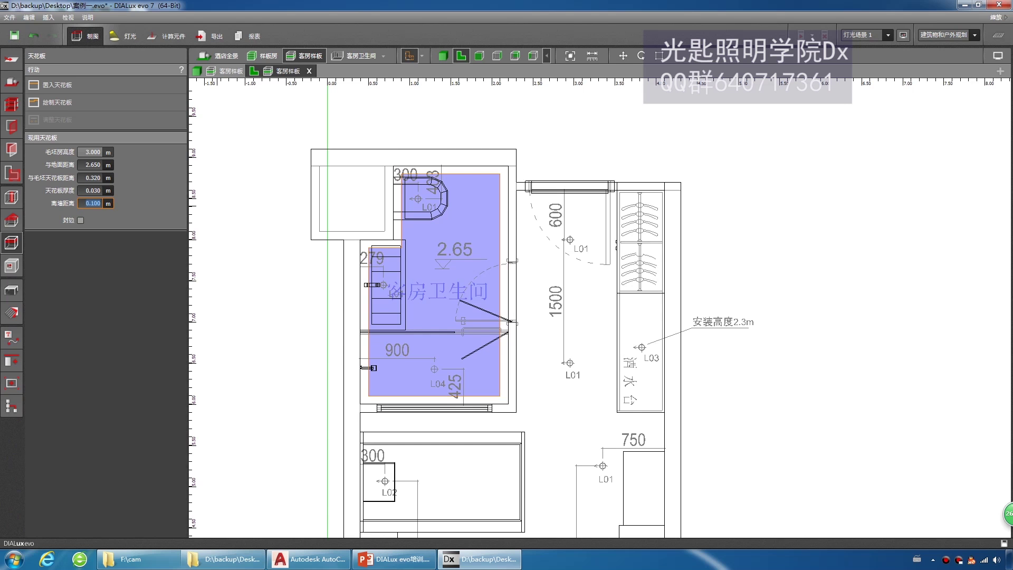
scroll(395, 248, up, 2)
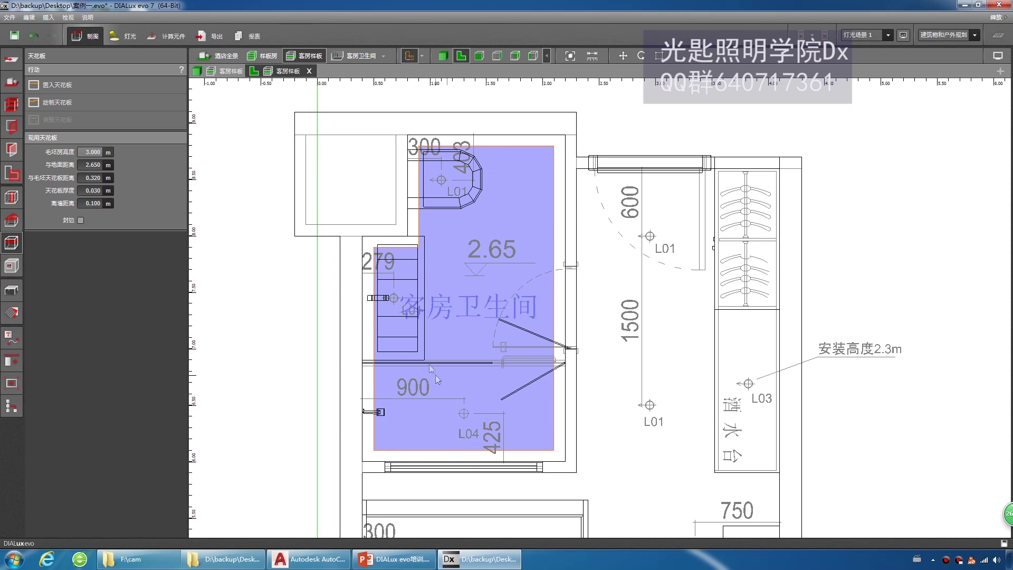
text(0)
key(Return)
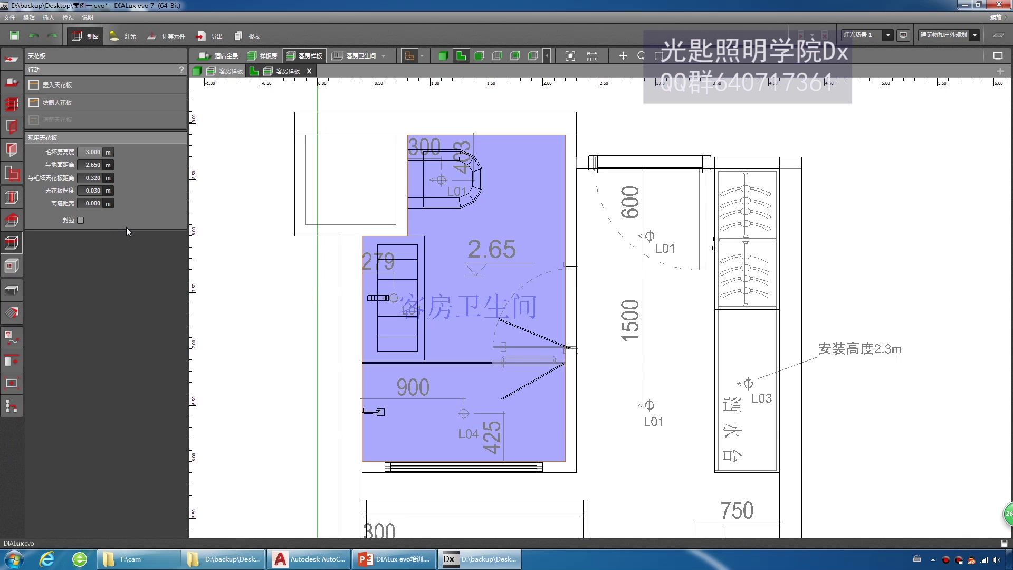
scroll(409, 277, down, 2)
click(289, 249)
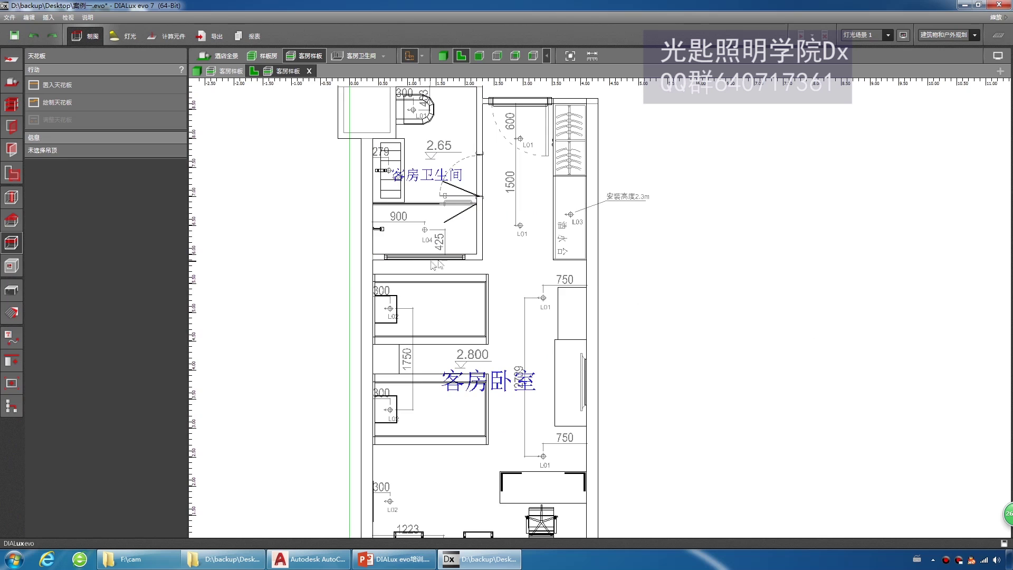
scroll(420, 275, up, 2)
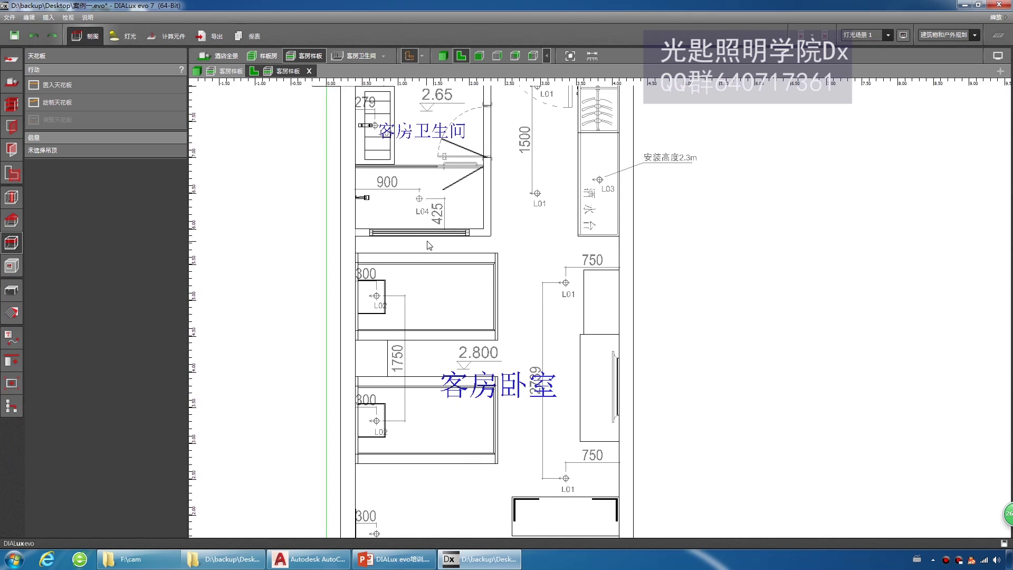
Start a custom ceiling outline below the bathroom wall and trace it down the bedroom's left wall, around the window-side column to X 0.600, Y 0.400 m
scroll(428, 245, down, 2)
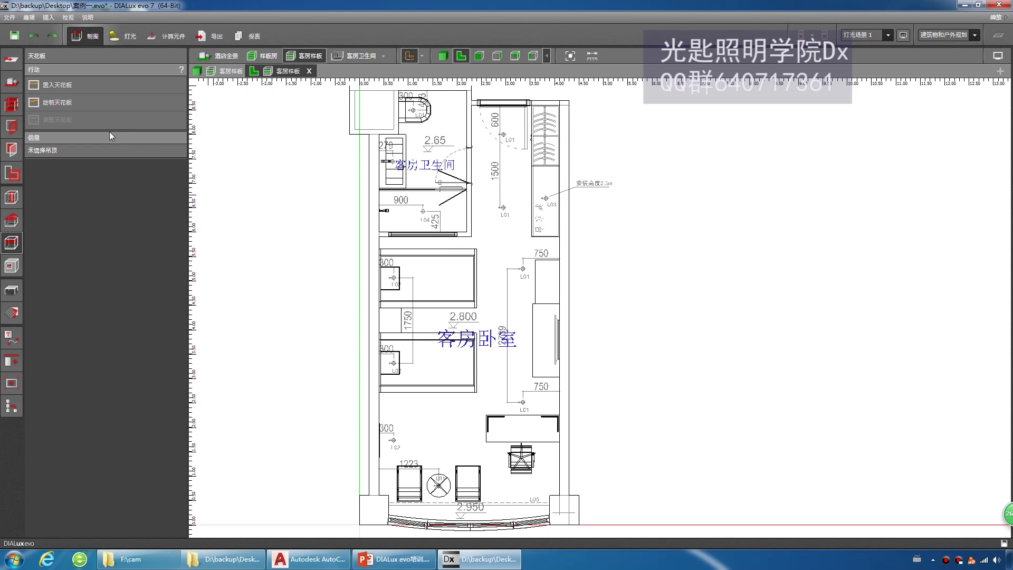
click(102, 104)
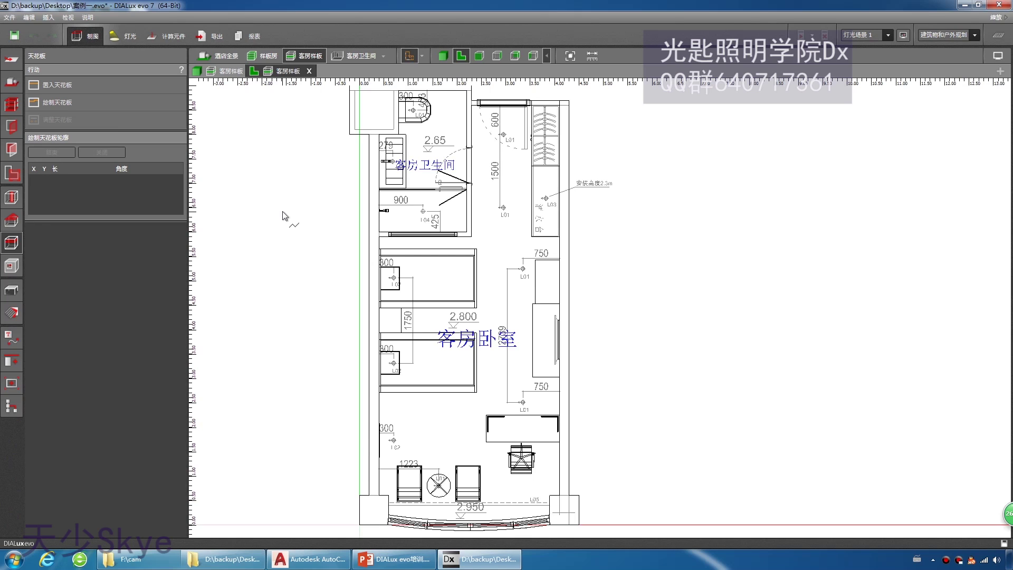
scroll(381, 240, up, 5)
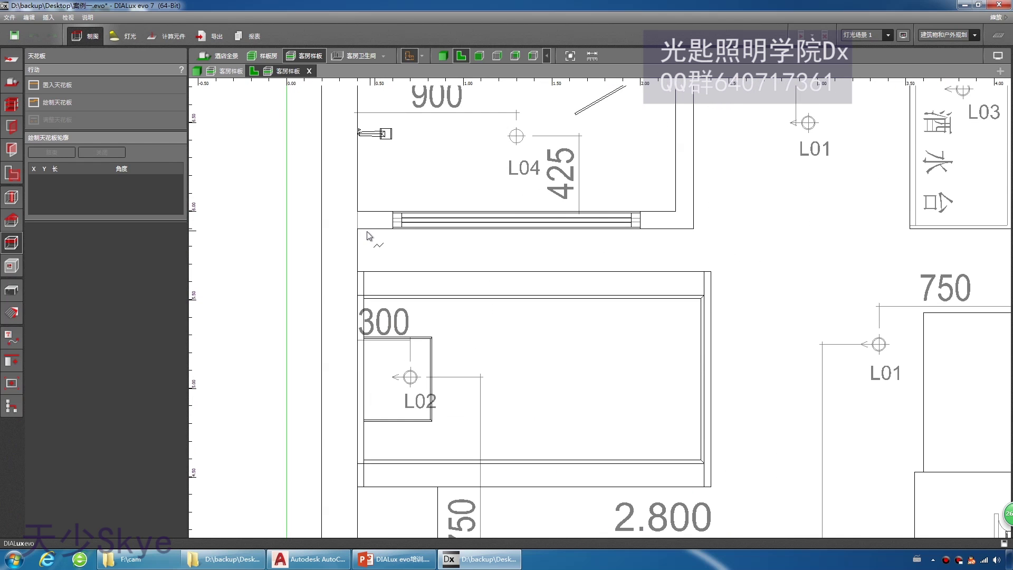
click(358, 229)
scroll(424, 306, down, 6)
scroll(436, 315, up, 4)
scroll(436, 315, up, 4)
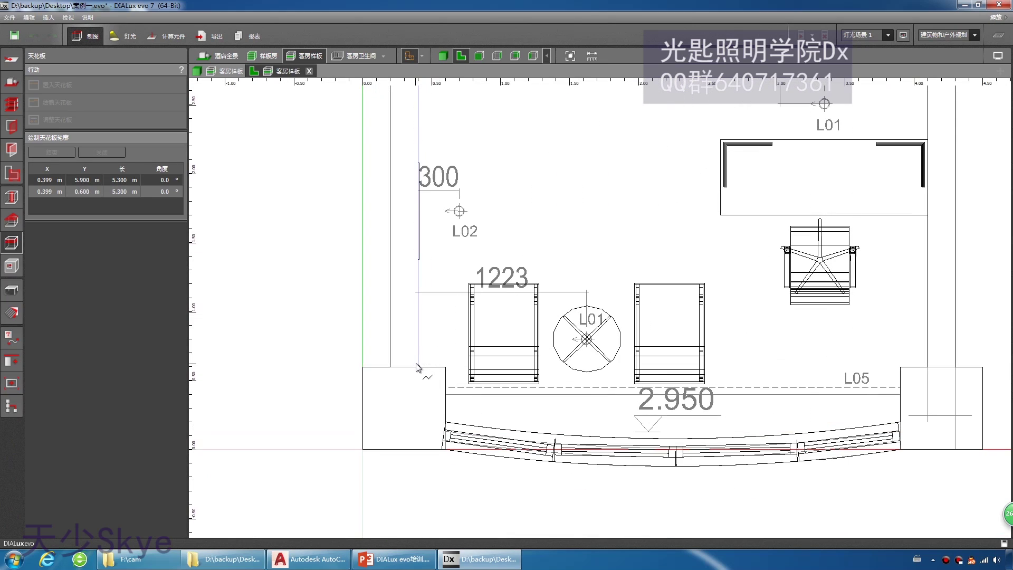
click(418, 366)
click(445, 366)
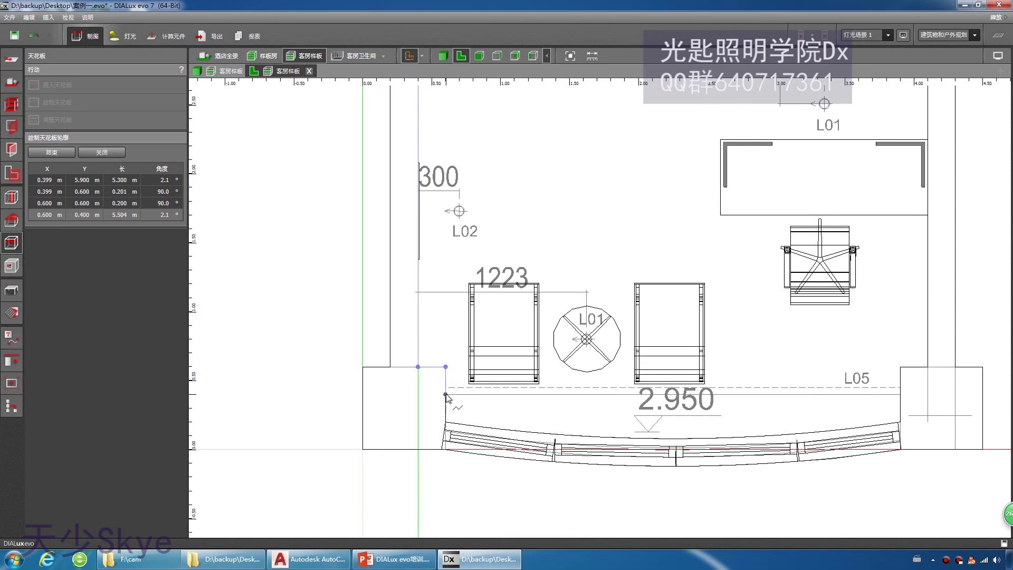
click(445, 394)
Continue the ceiling outline 3.299 m along the window line and around the right column to the right wall's inner face at X 4.099, Y 0.600 m
scroll(648, 392, up, 2)
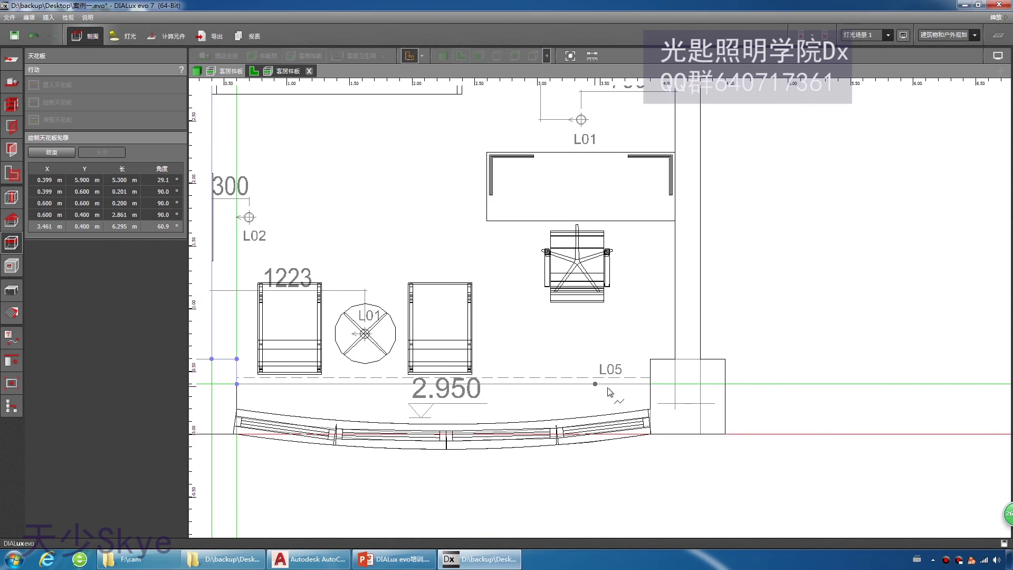
scroll(648, 392, up, 2)
click(663, 381)
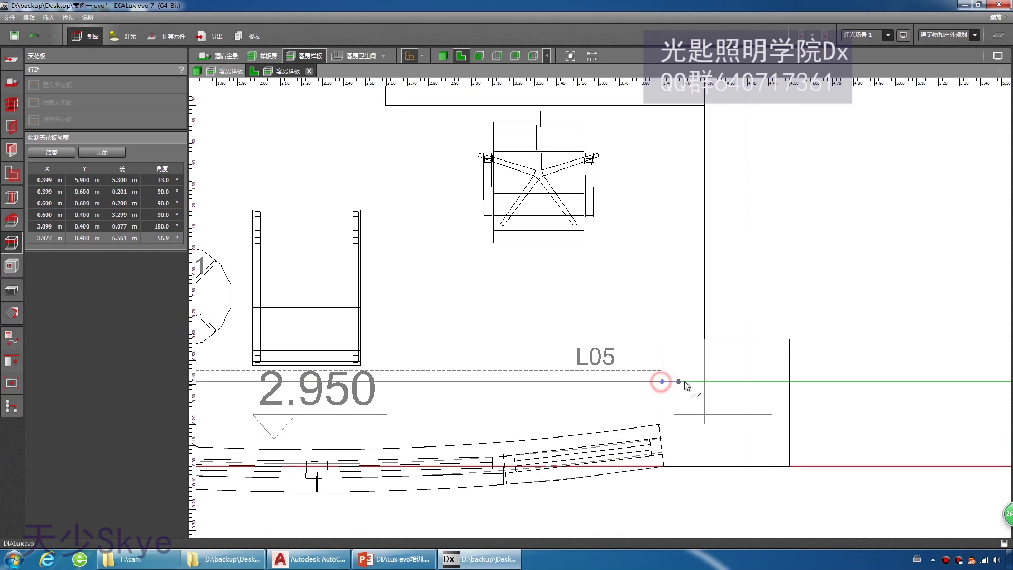
click(663, 339)
click(706, 339)
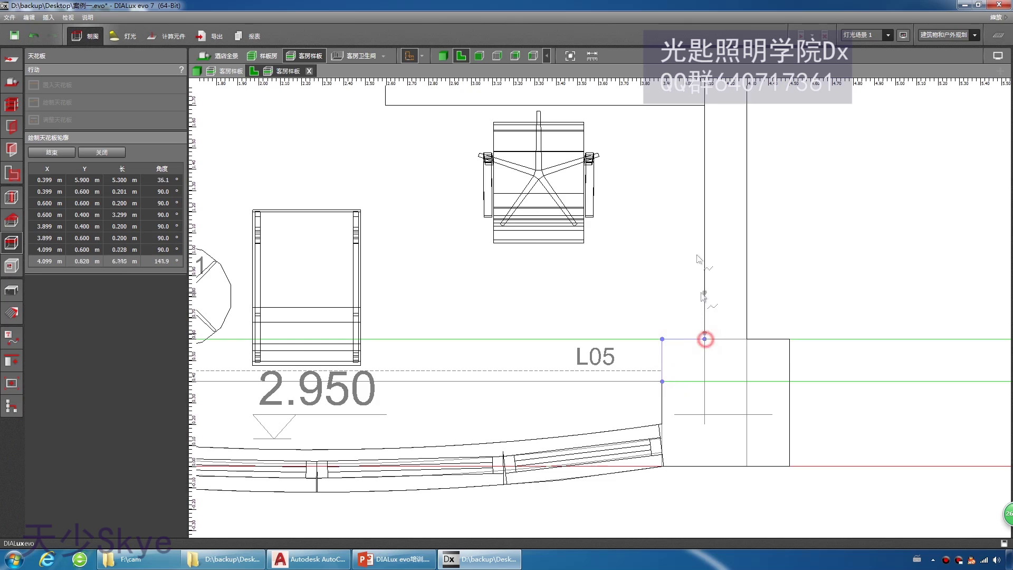
Continue the outline 8.000 m up the right wall, then 1.800 m across the entrance to the bathroom's outer wall
scroll(706, 339, down, 4)
scroll(696, 220, up, 4)
click(651, 200)
click(651, 201)
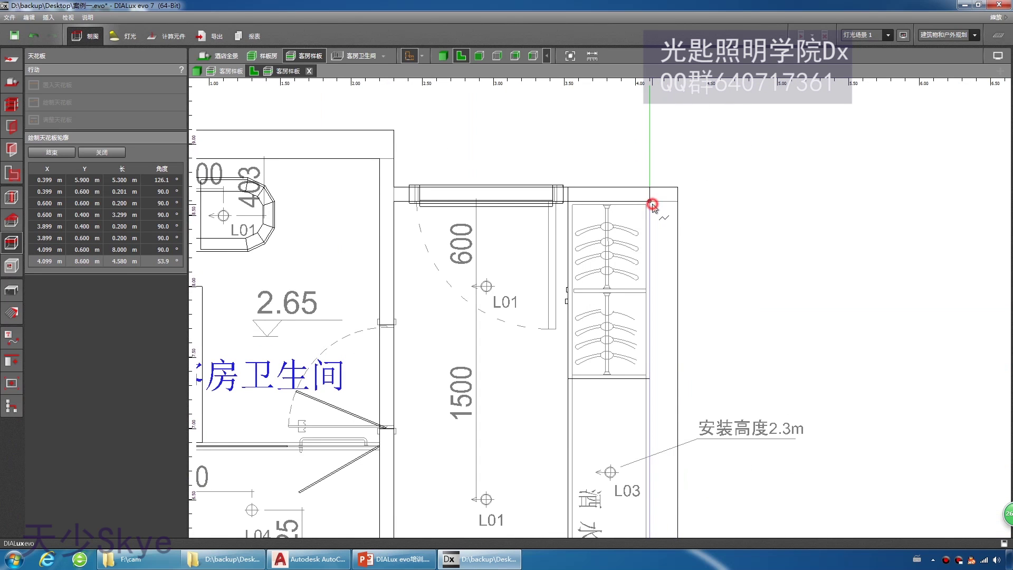
click(394, 201)
Place the last outline point at the bathroom's outer lower corner, X 2.299, Y 5.900 m, and close the bedroom ceiling outline
scroll(396, 203, down, 3)
scroll(507, 303, up, 3)
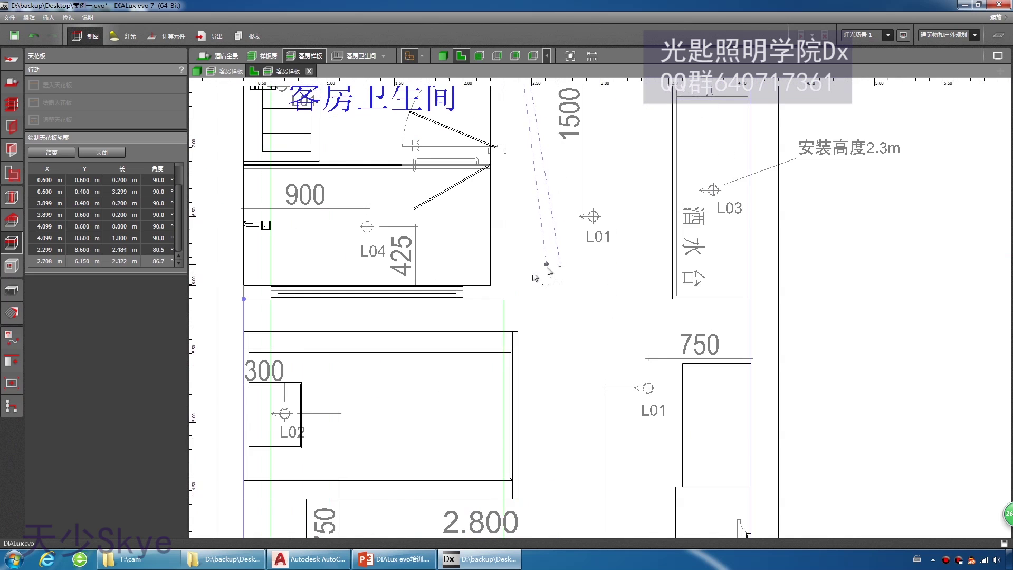
click(505, 299)
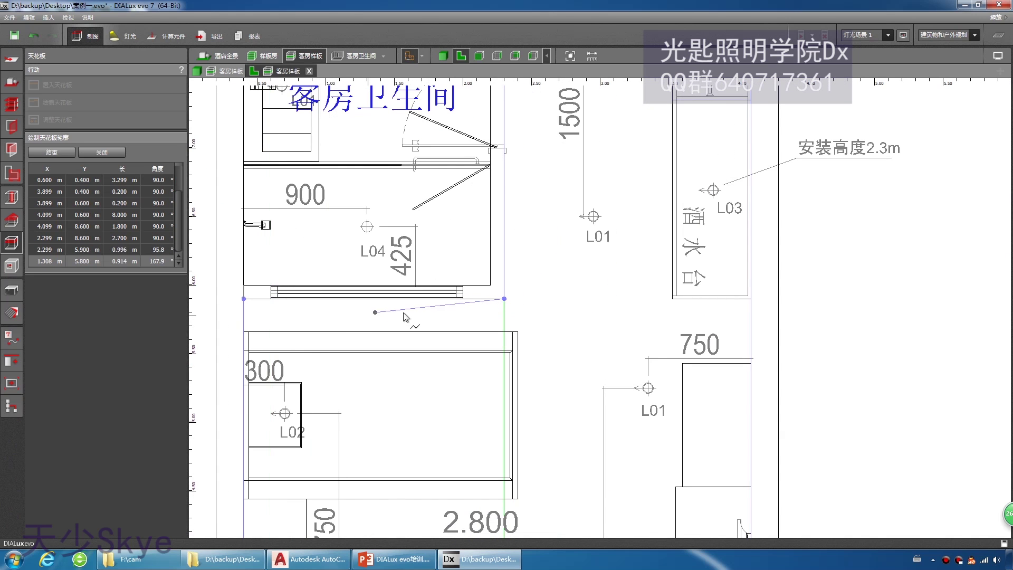
double_click(482, 317)
Set the bedroom ceiling's distance from the floor to 2.8 m
scroll(481, 316, down, 4)
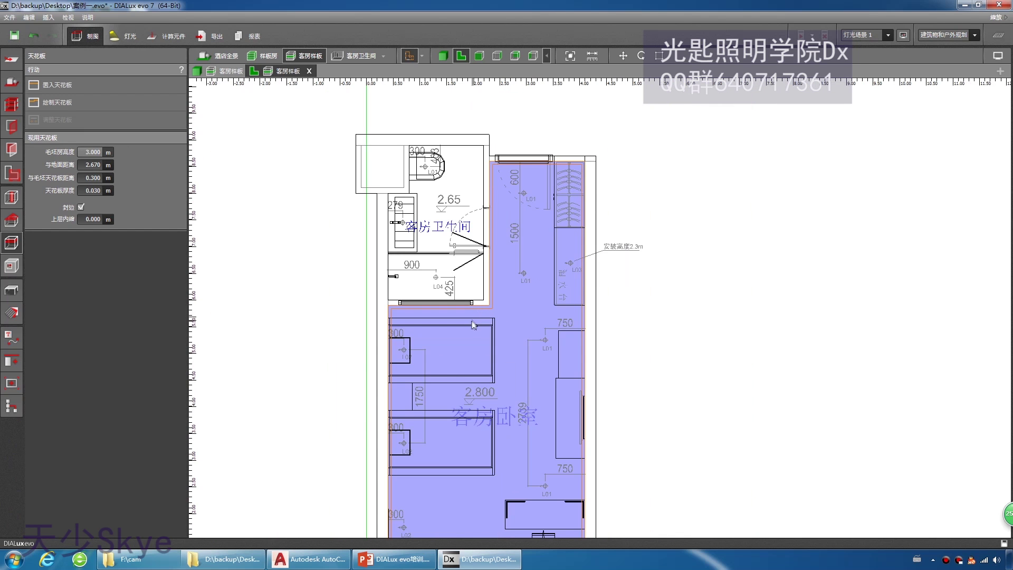
middle_drag(501, 353, 578, 248)
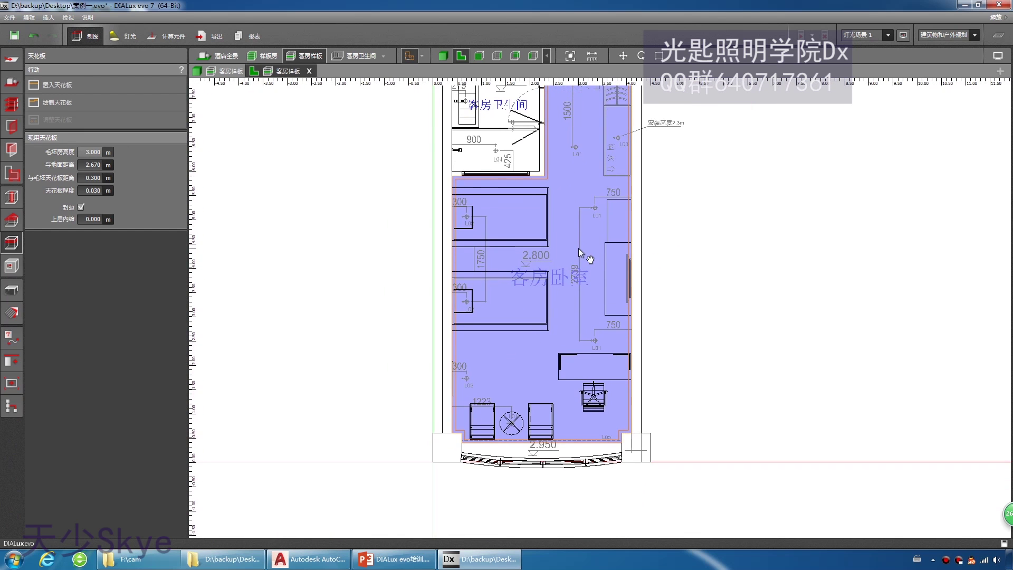
scroll(545, 428, up, 2)
scroll(546, 428, down, 4)
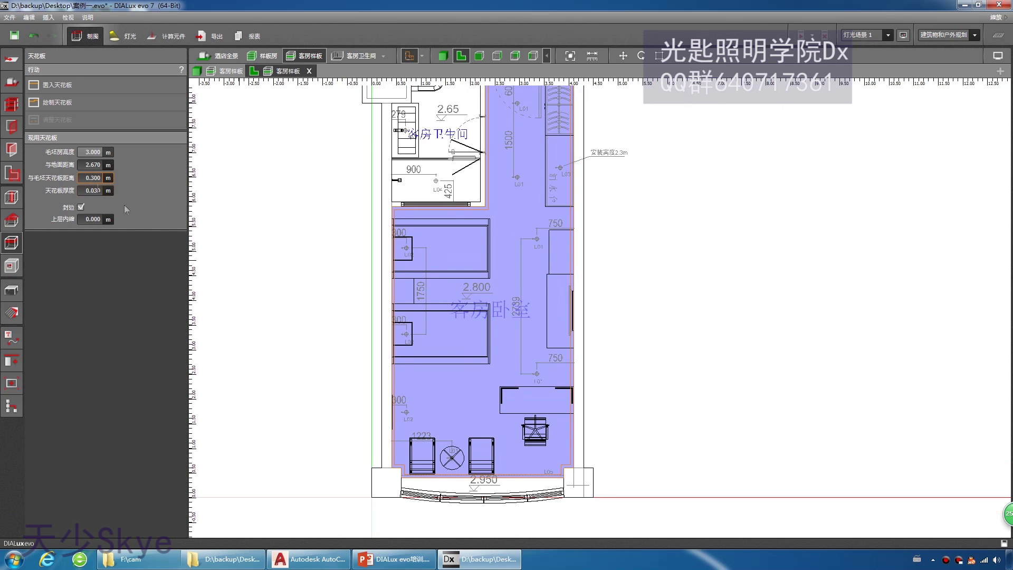
scroll(467, 309, up, 1)
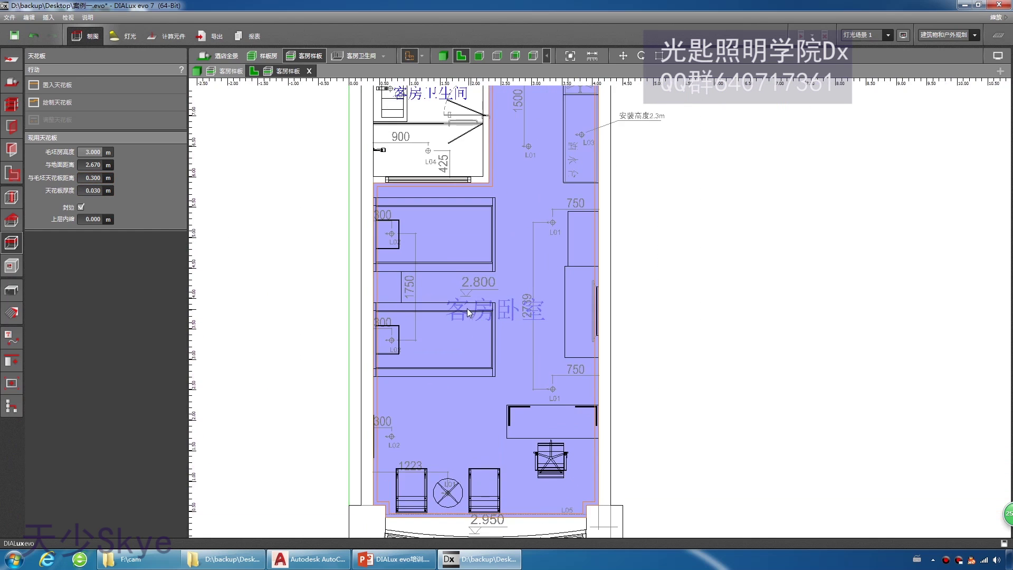
click(95, 164)
text(2.8)
key(Return)
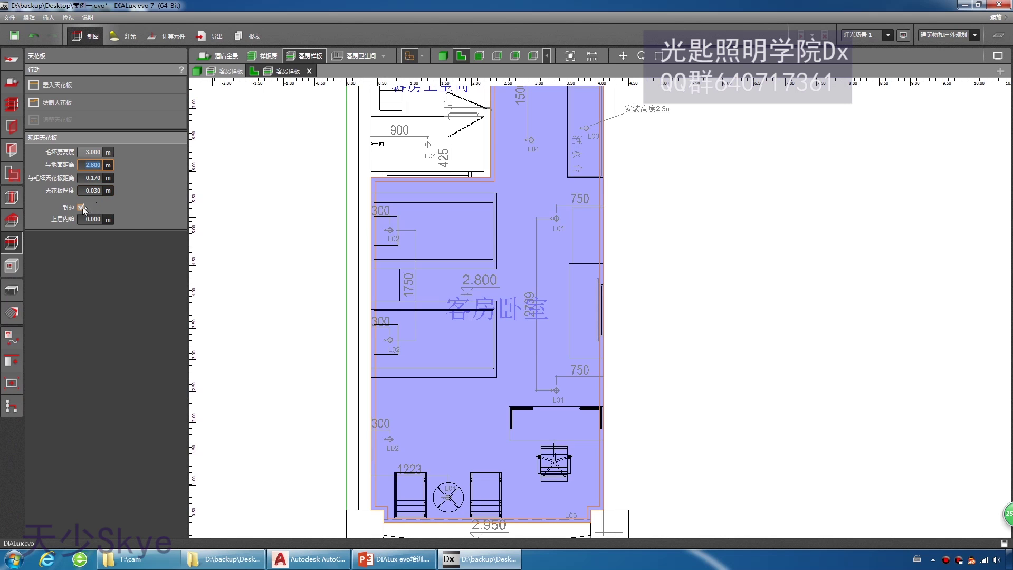
Switch to the 3D view and examine the bedroom ceiling and its edging against the bathroom ceiling, selecting each to view its settings
scroll(461, 332, up, 3)
scroll(467, 409, up, 1)
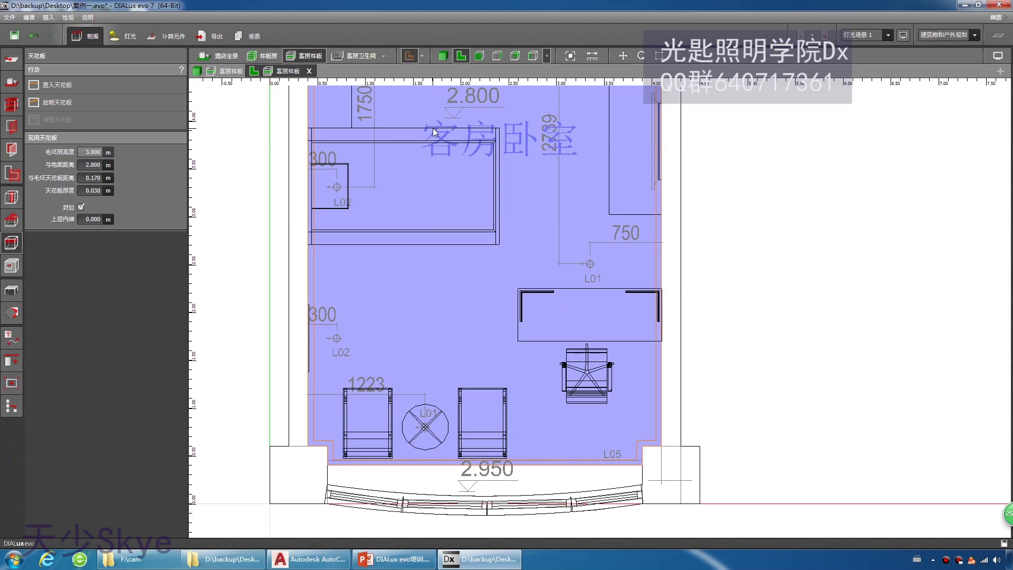
click(442, 56)
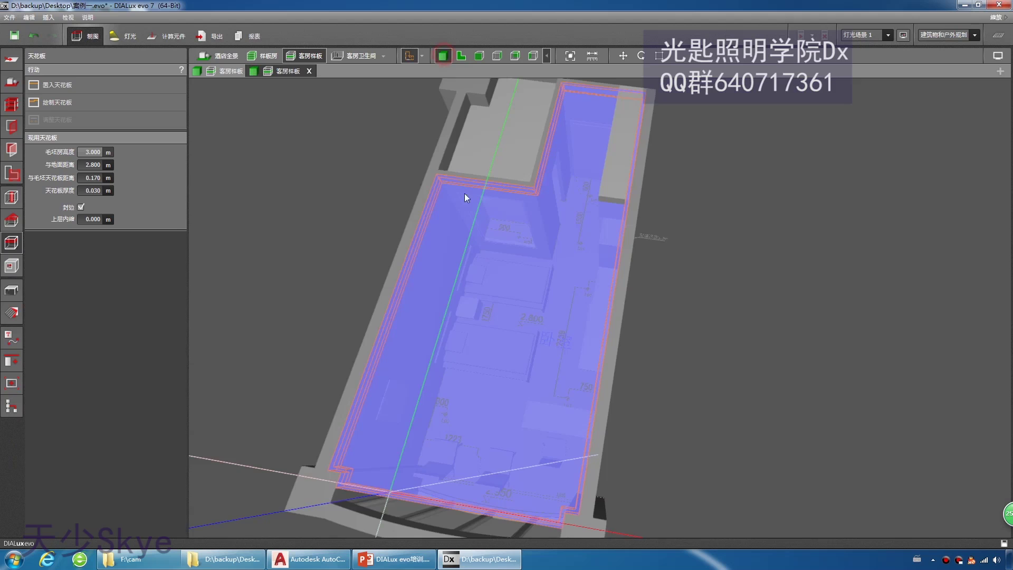
drag(522, 252, 710, 312)
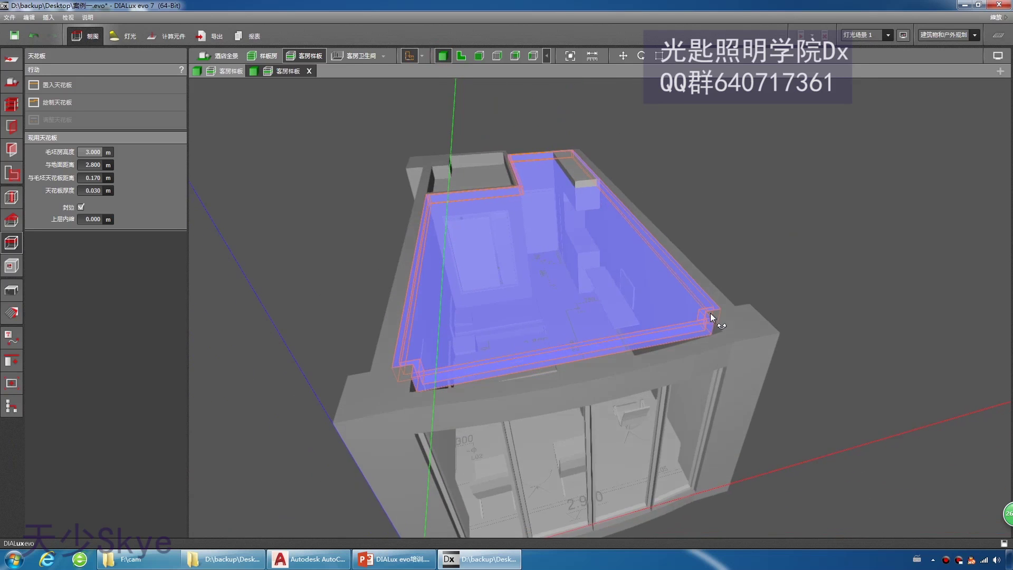
scroll(710, 312, up, 5)
click(804, 211)
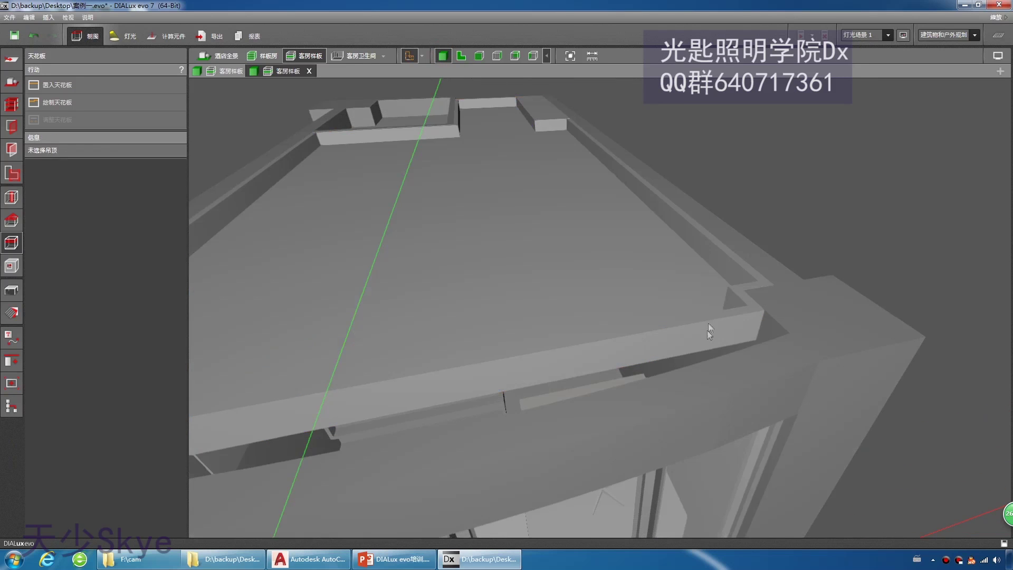
mouse_move(702, 318)
mouse_down()
mouse_move(522, 184)
mouse_move(268, 122)
mouse_move(343, 140)
mouse_up()
click(343, 139)
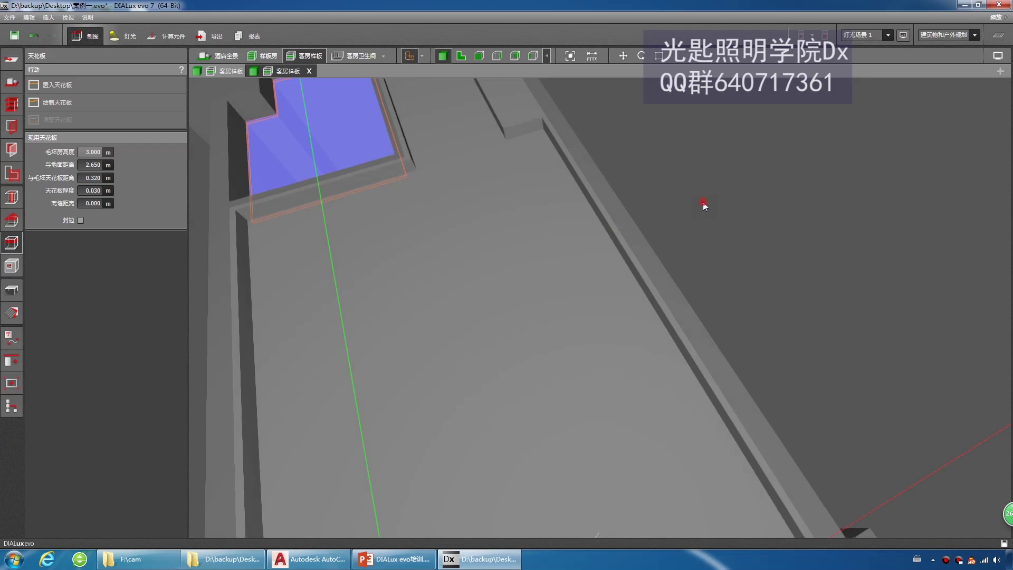
scroll(703, 206, down, 5)
click(614, 295)
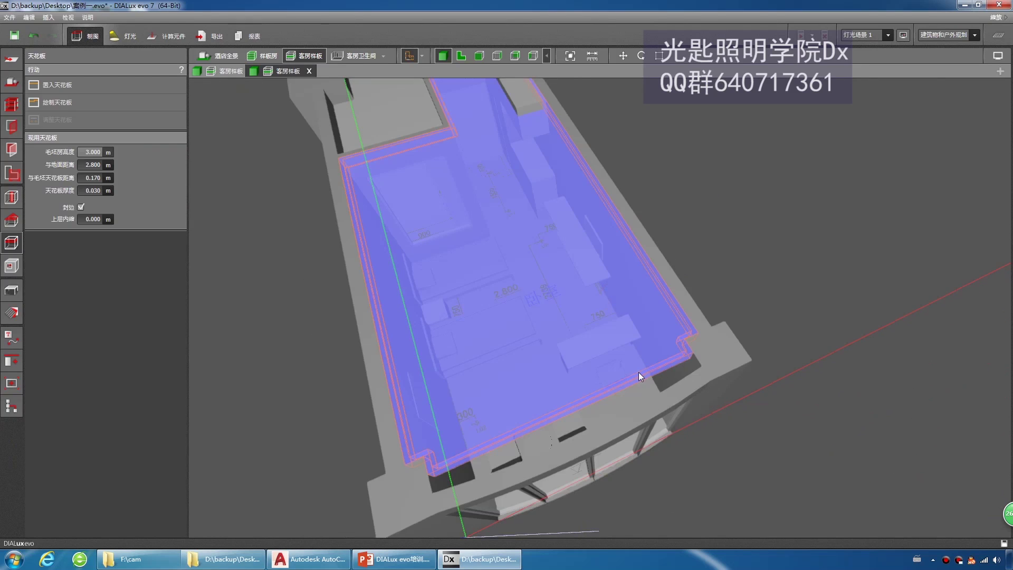
Set the bedroom ceiling's upper-layer inward extension (上层内伸) to 0.15 m, declining the request to save the project
scroll(638, 372, up, 3)
click(99, 219)
double_click(98, 219)
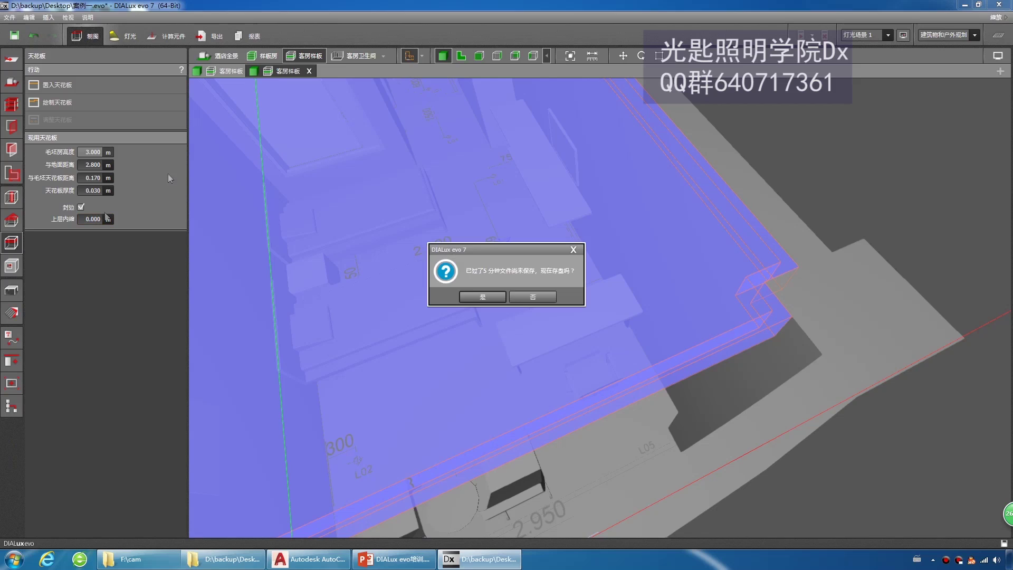
click(515, 296)
click(98, 220)
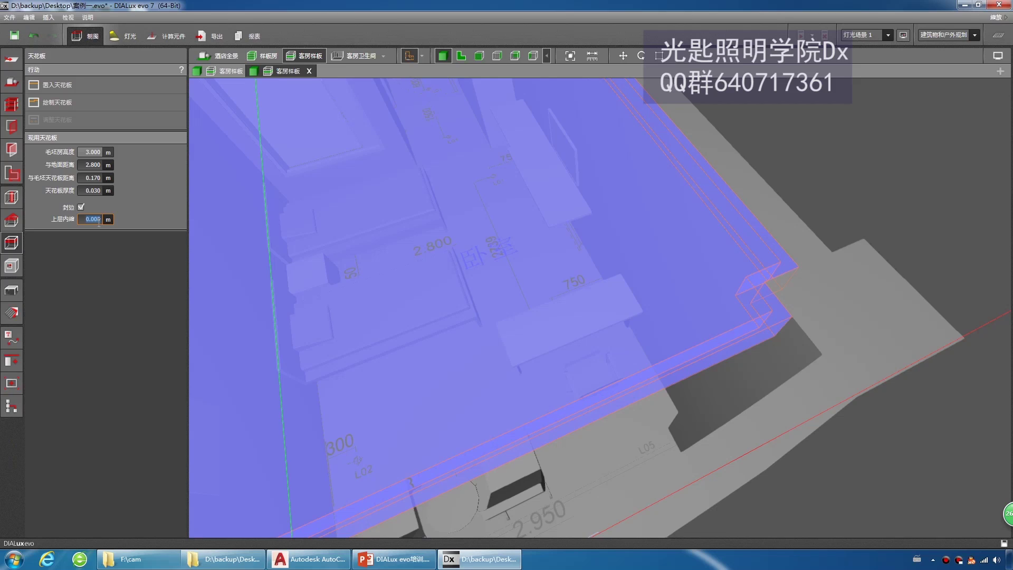
text(0.15)
key(Return)
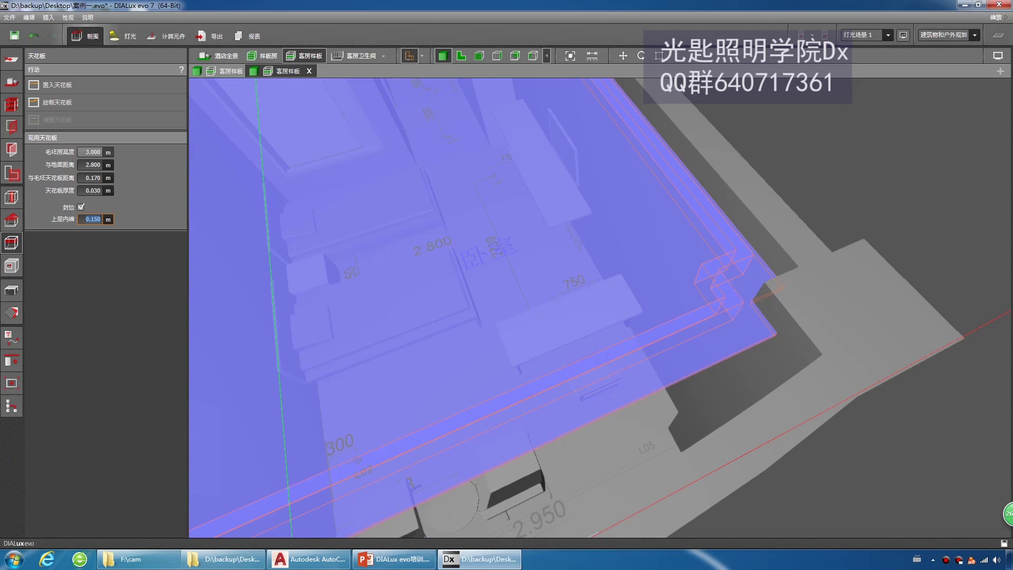
Deselect the bedroom ceiling and examine its inset upper edging around the window-side columns in 3D
click(783, 155)
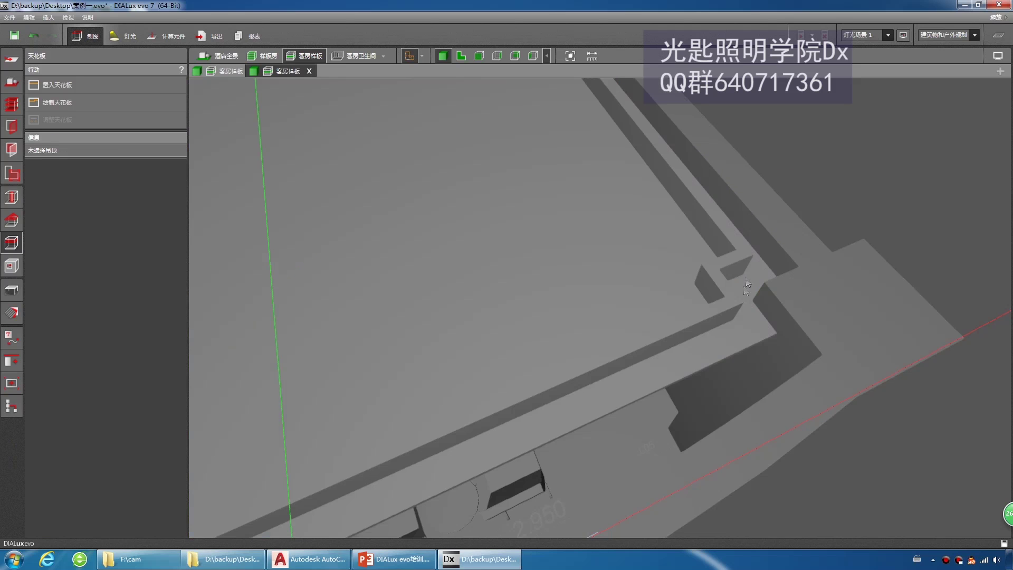
scroll(719, 323, down, 2)
scroll(798, 285, down, 3)
scroll(425, 430, up, 5)
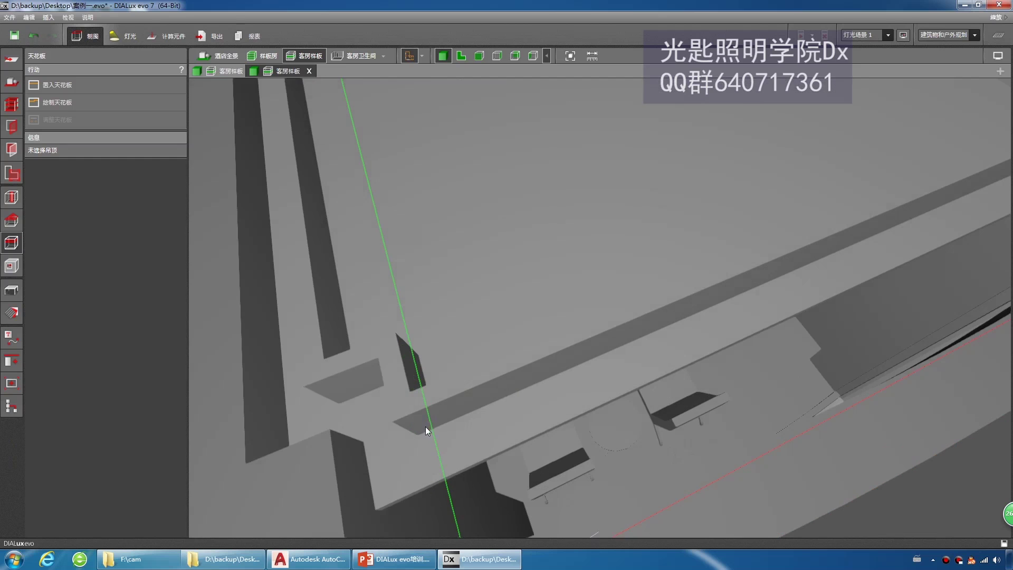
drag(588, 397, 638, 253)
scroll(642, 294, down, 3)
scroll(642, 290, up, 3)
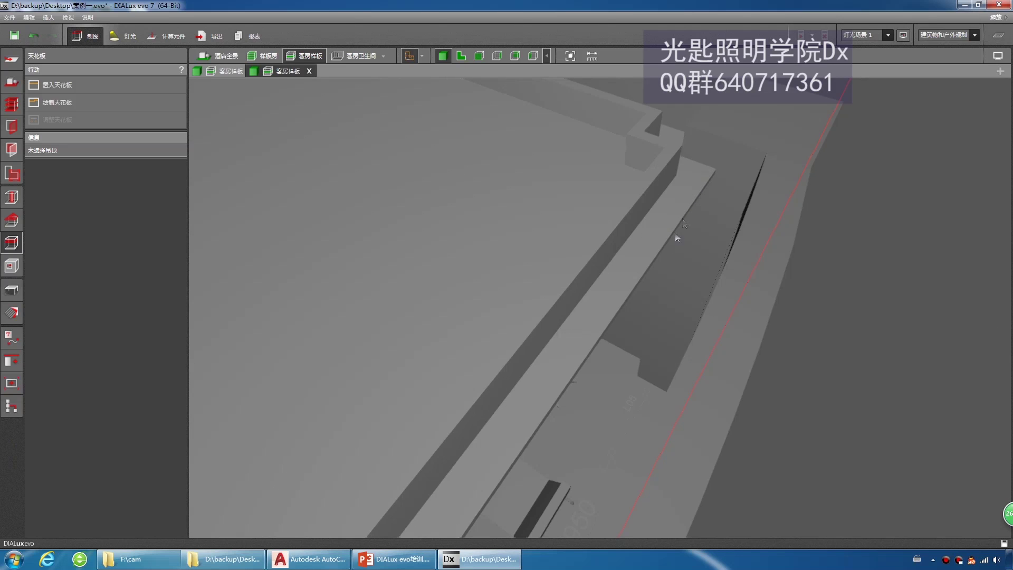
Examine the ledge and gap between the bedroom ceiling and the curved window wall from low and overhead angles
drag(693, 210, 755, 269)
scroll(755, 269, up, 3)
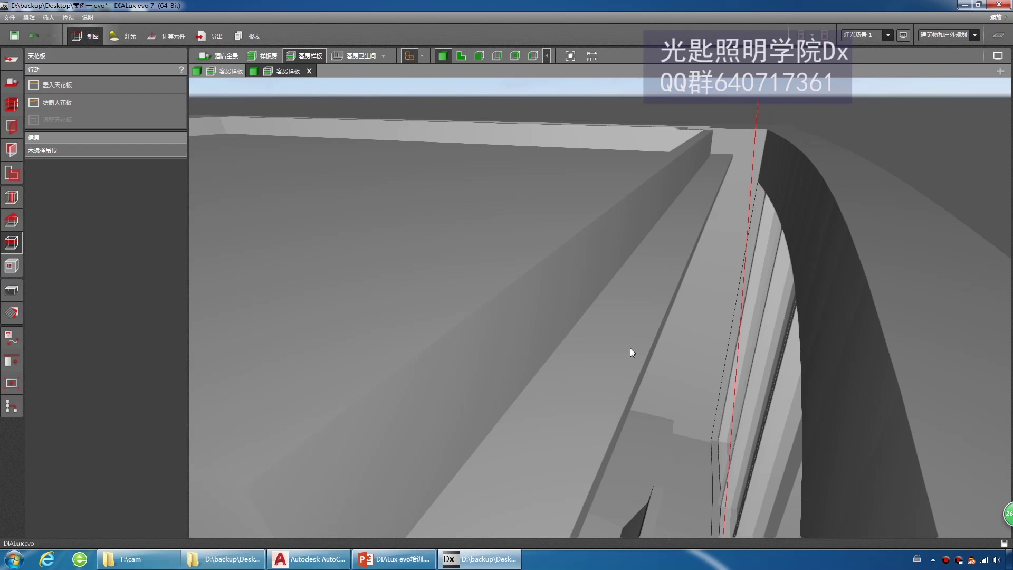
scroll(628, 277, down, 3)
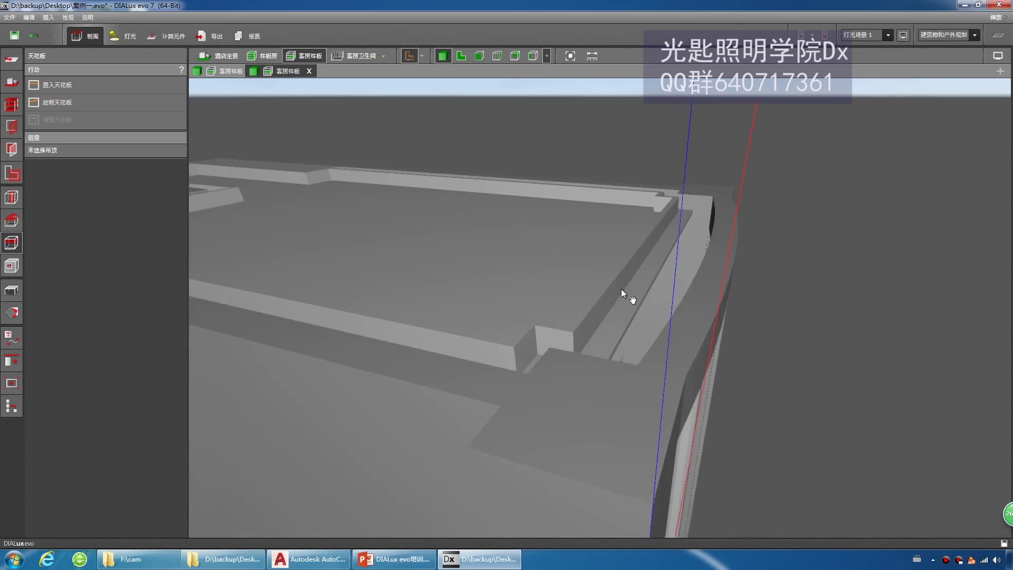
scroll(615, 315, up, 2)
scroll(615, 315, up, 1)
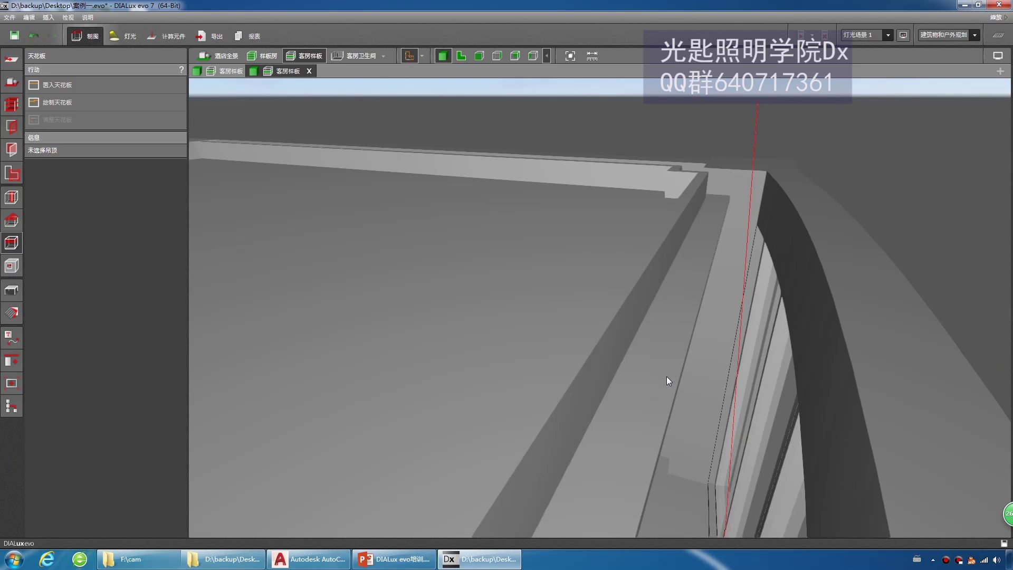
scroll(654, 317, down, 2)
scroll(668, 306, up, 2)
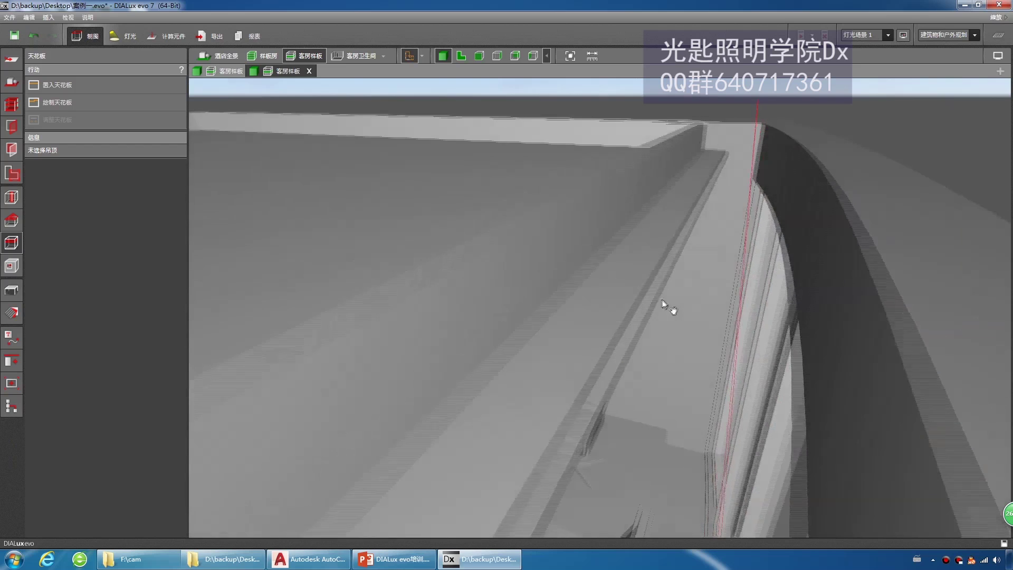
scroll(678, 303, down, 1)
scroll(662, 339, up, 4)
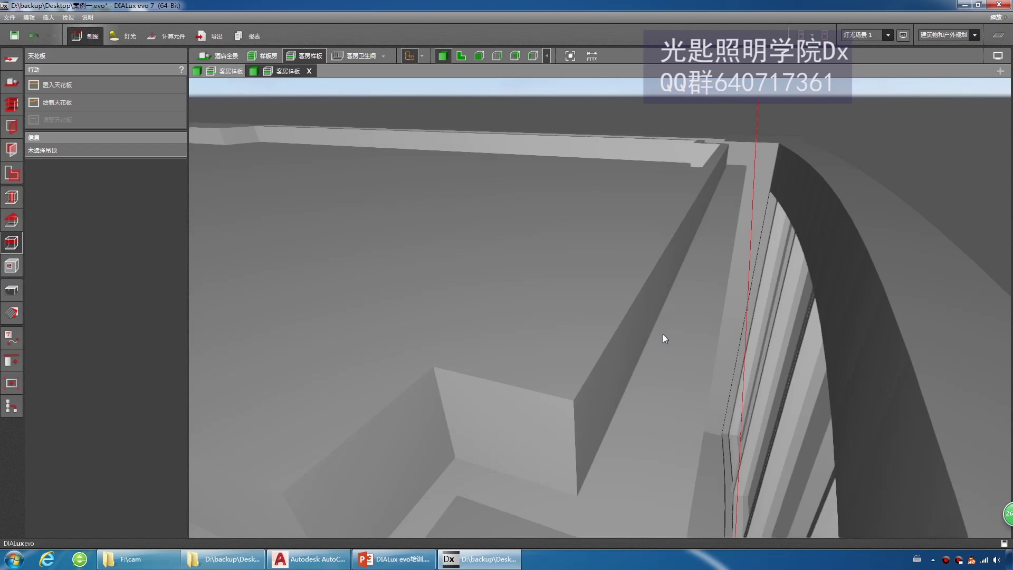
scroll(540, 339, down, 2)
scroll(639, 369, up, 1)
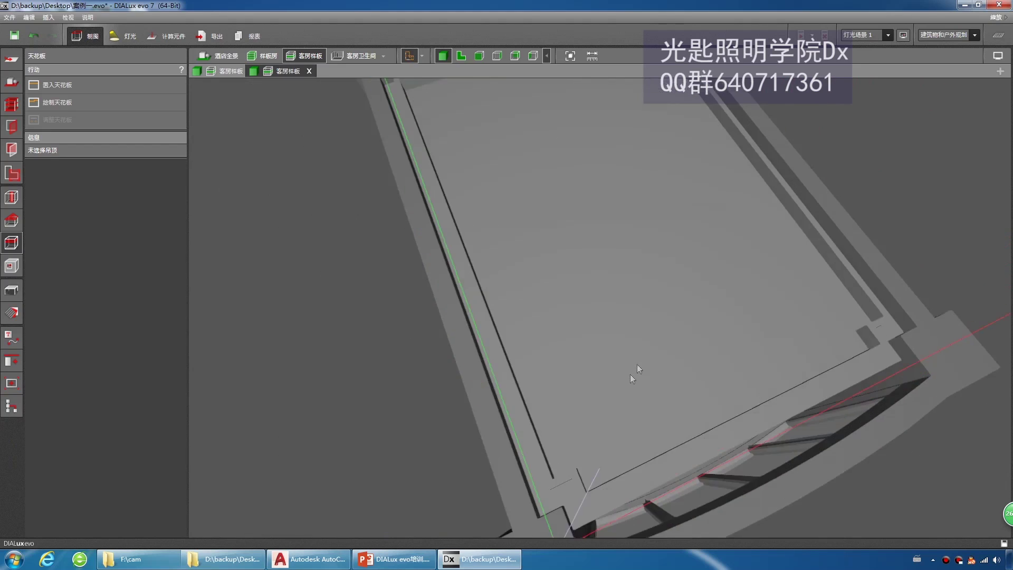
scroll(578, 494, down, 2)
scroll(767, 341, up, 2)
scroll(729, 306, down, 1)
scroll(527, 404, up, 3)
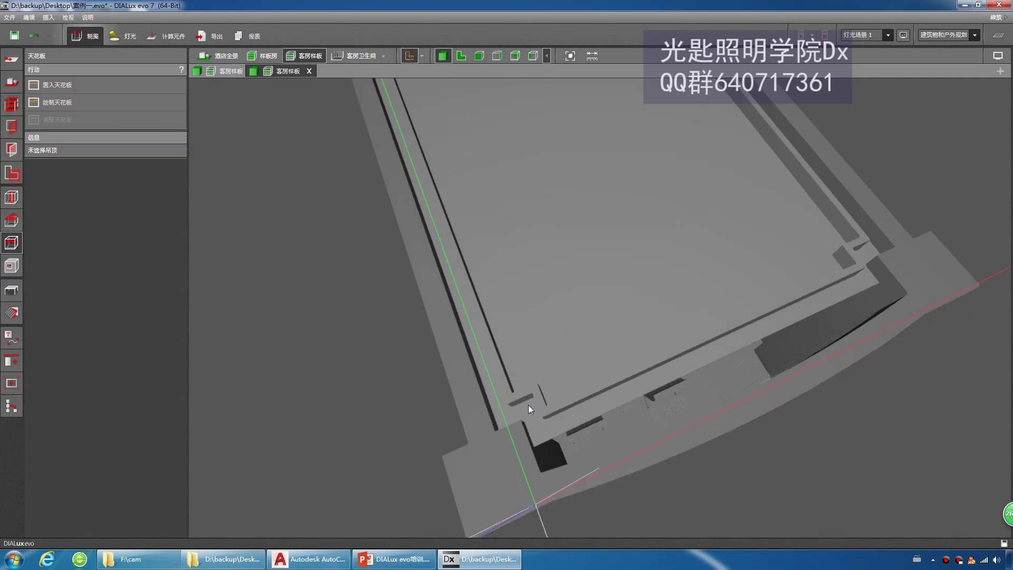
Examine the notched corners of the bedroom ceiling's inset edging beside the window-side columns, close up and from farther away
scroll(552, 418, down, 2)
scroll(489, 367, down, 3)
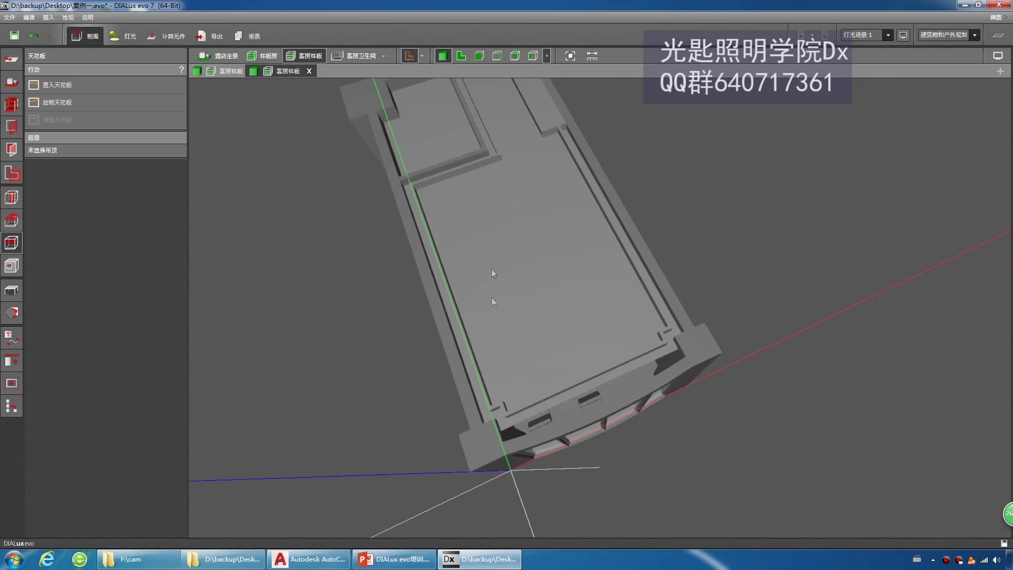
scroll(501, 419, up, 4)
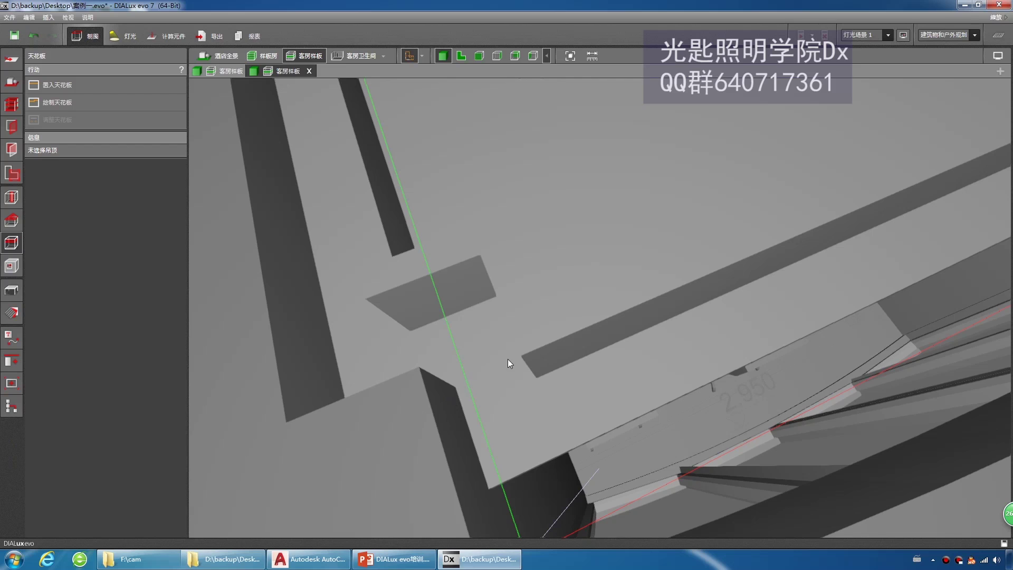
scroll(509, 359, down, 5)
scroll(508, 363, up, 3)
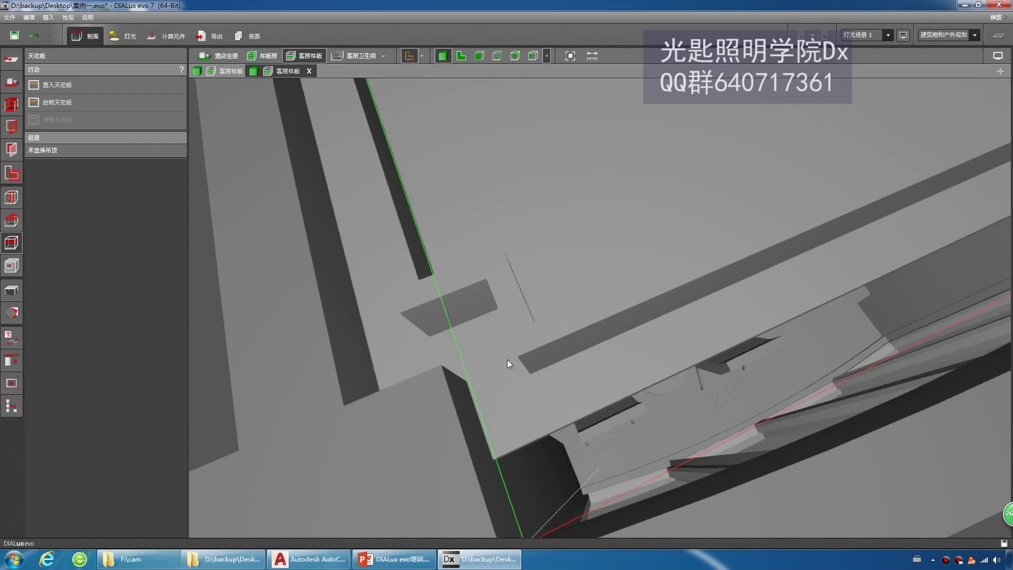
scroll(506, 360, up, 2)
scroll(505, 360, down, 3)
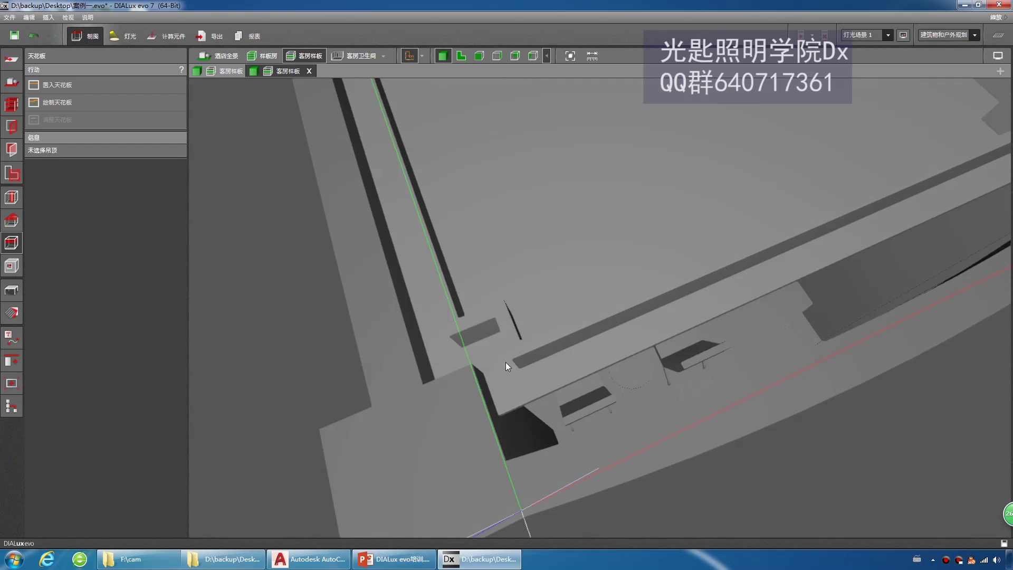
scroll(505, 361, up, 3)
scroll(505, 361, down, 2)
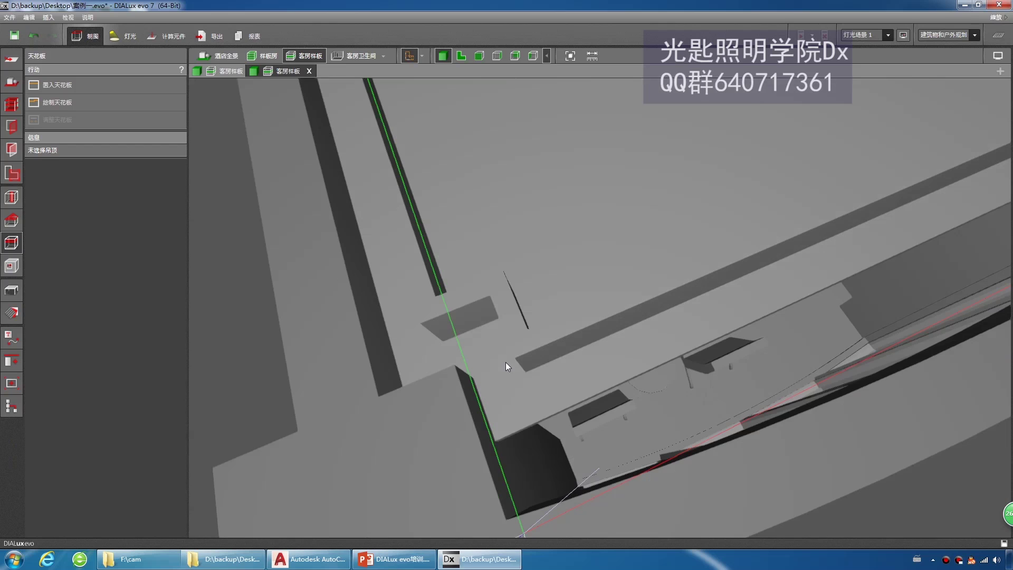
scroll(490, 401, up, 2)
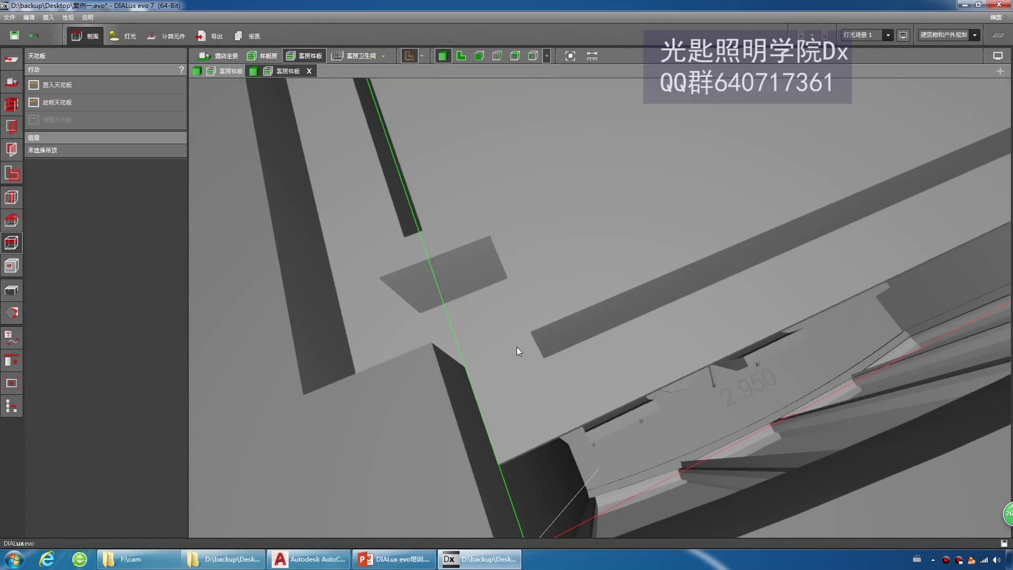
scroll(492, 351, down, 5)
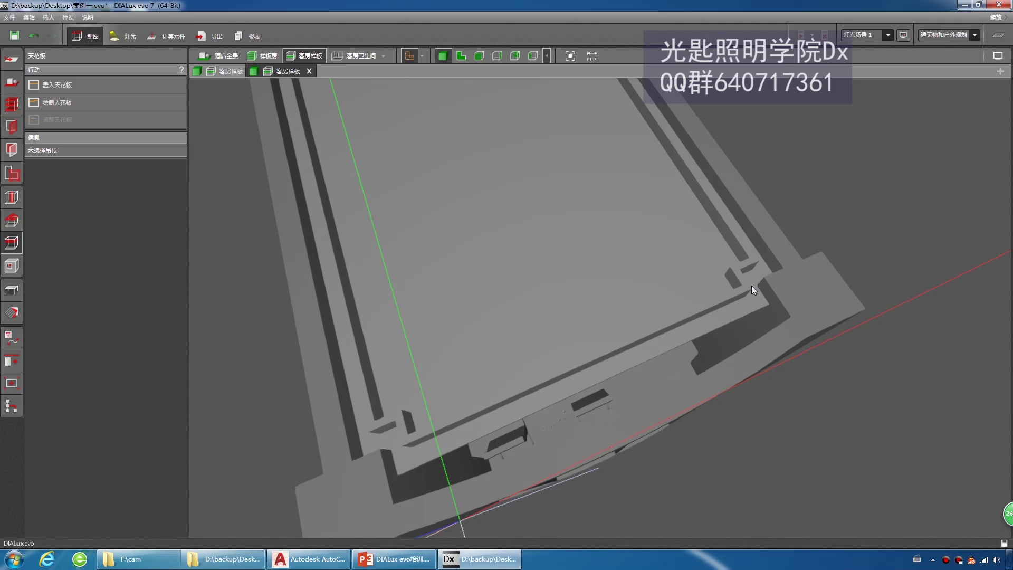
scroll(615, 296, down, 3)
Compare the bedroom ceiling's outline near the window in the floor plan and in the 3D view
click(461, 56)
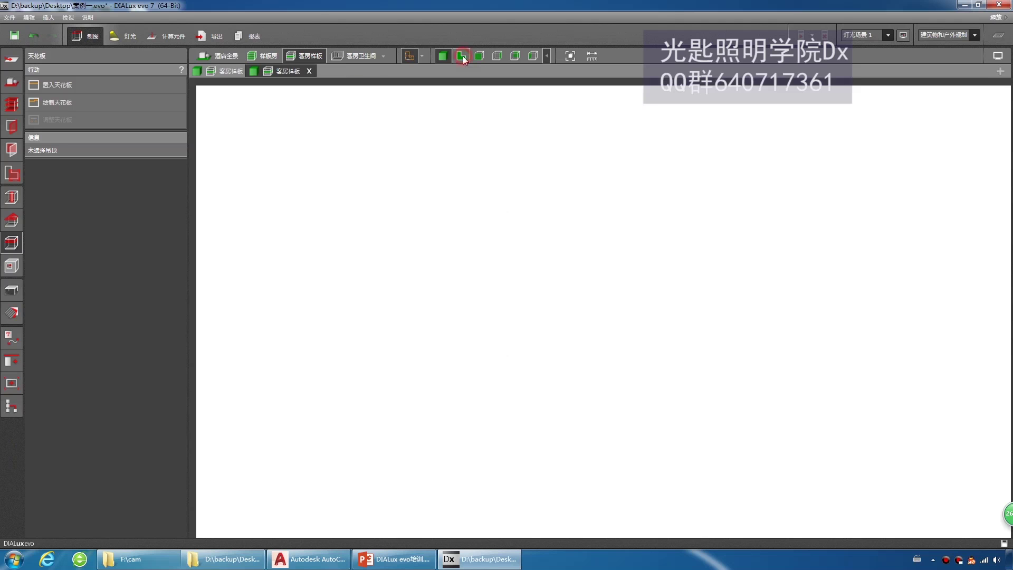
scroll(494, 361, down, 2)
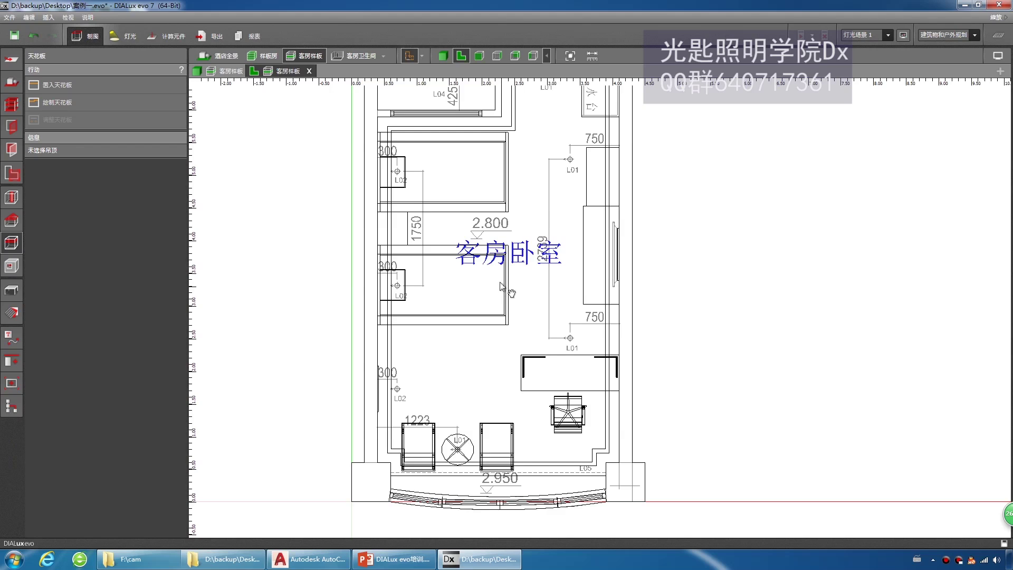
middle_drag(506, 289, 502, 280)
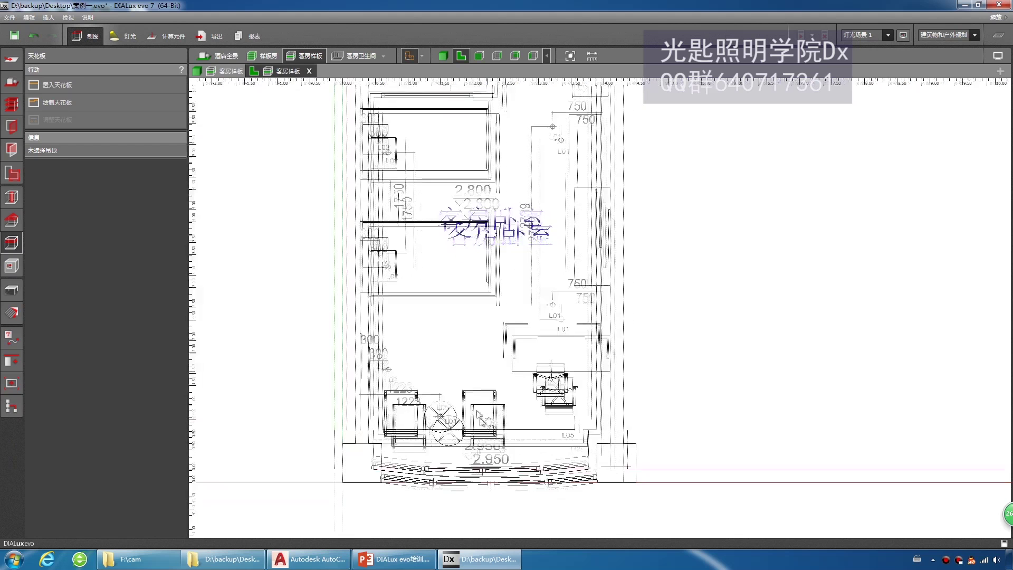
scroll(498, 441, up, 2)
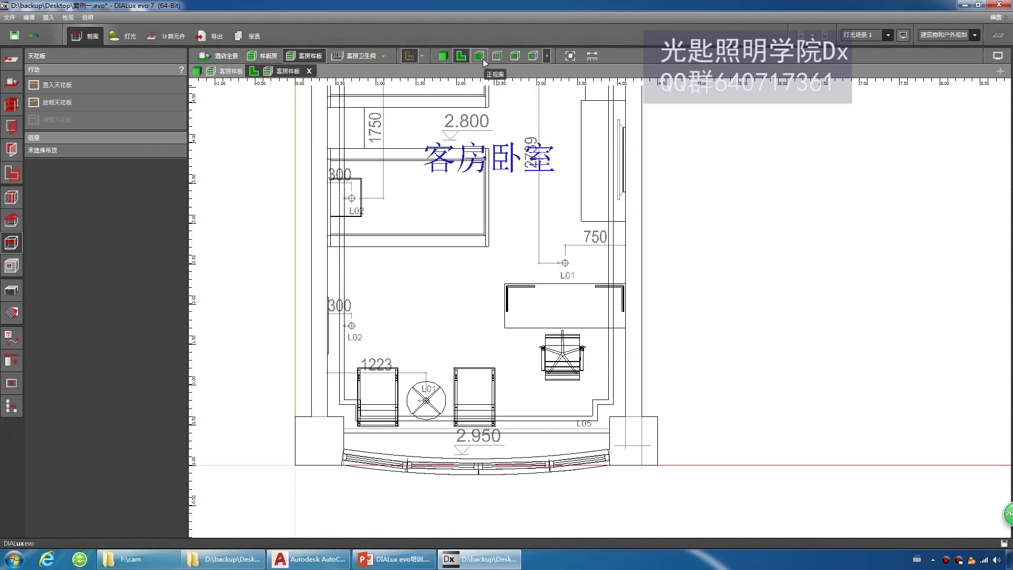
click(443, 56)
drag(526, 218, 492, 266)
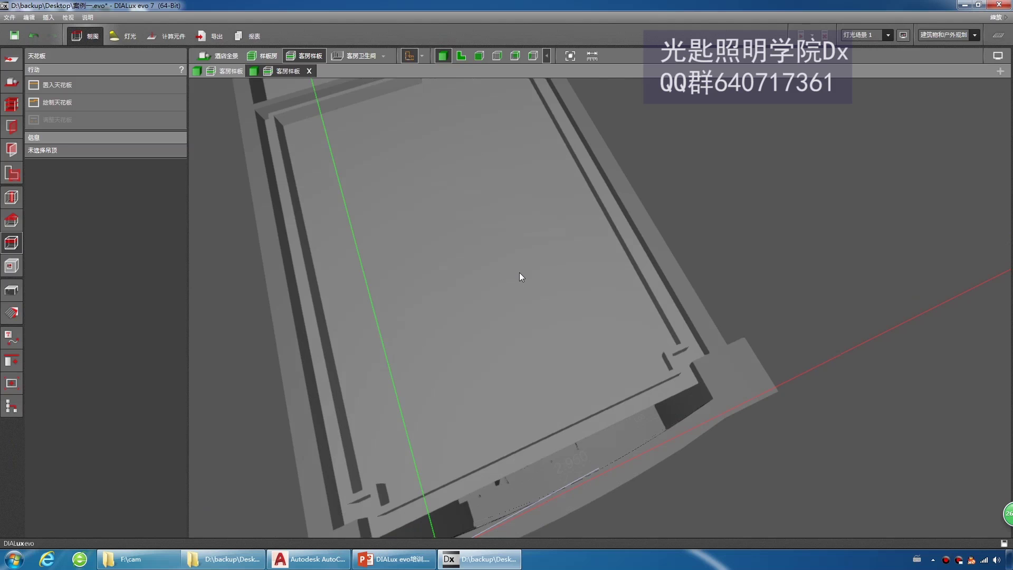
scroll(519, 272, down, 2)
drag(552, 263, 633, 237)
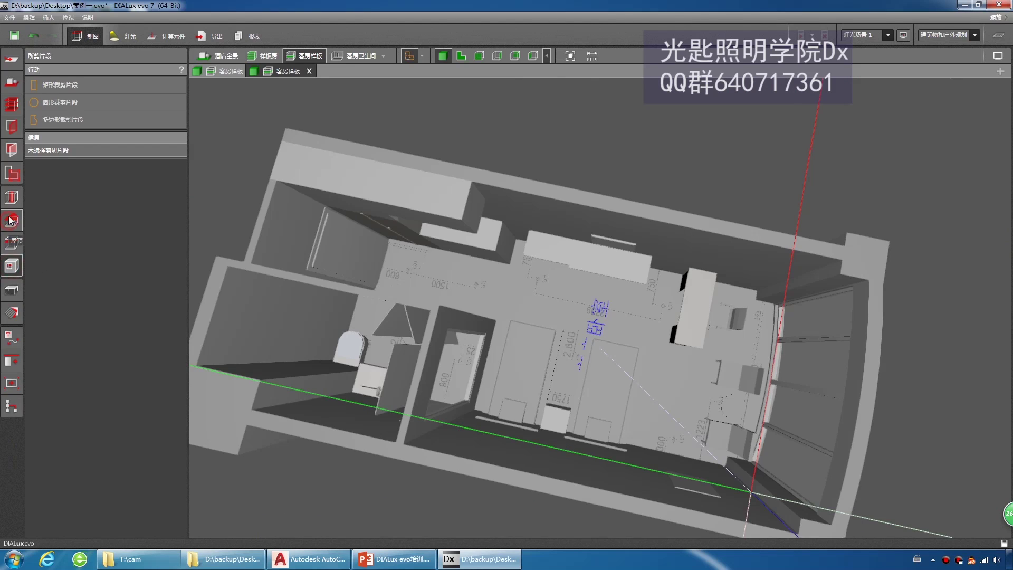
Compare how the 3D model displays in the space component, roof, storey and ceiling construction modes
click(11, 198)
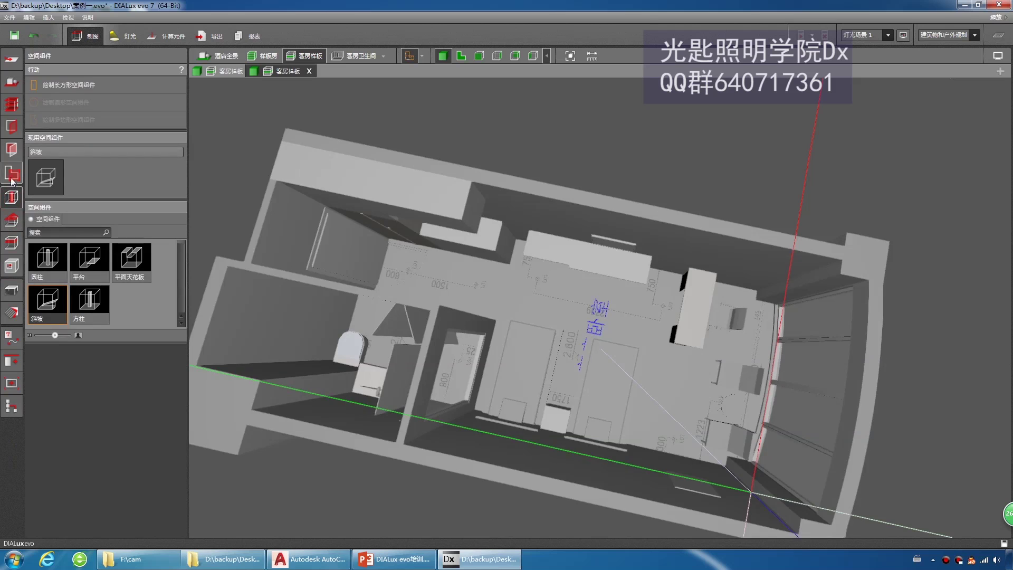
click(11, 221)
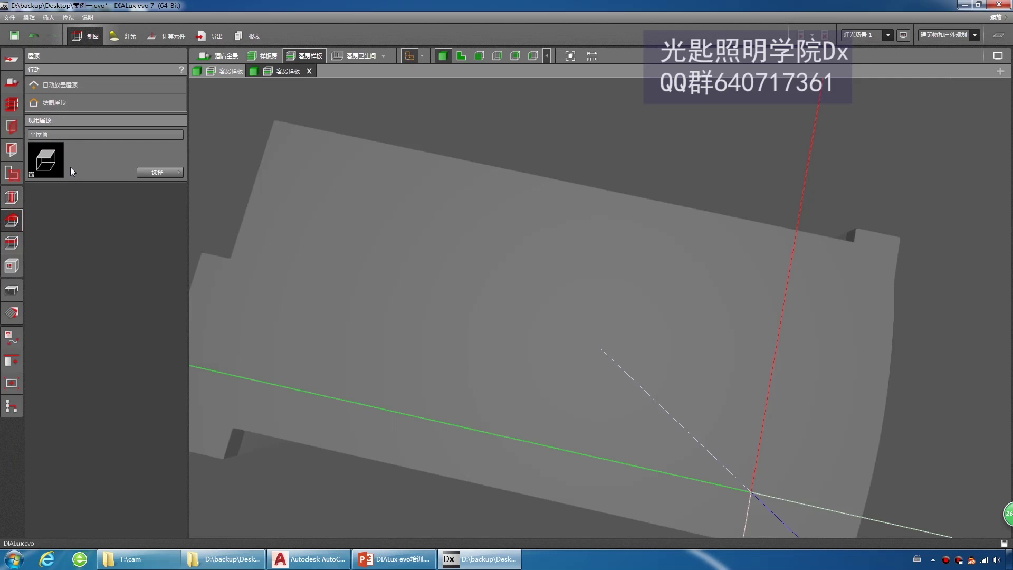
click(11, 104)
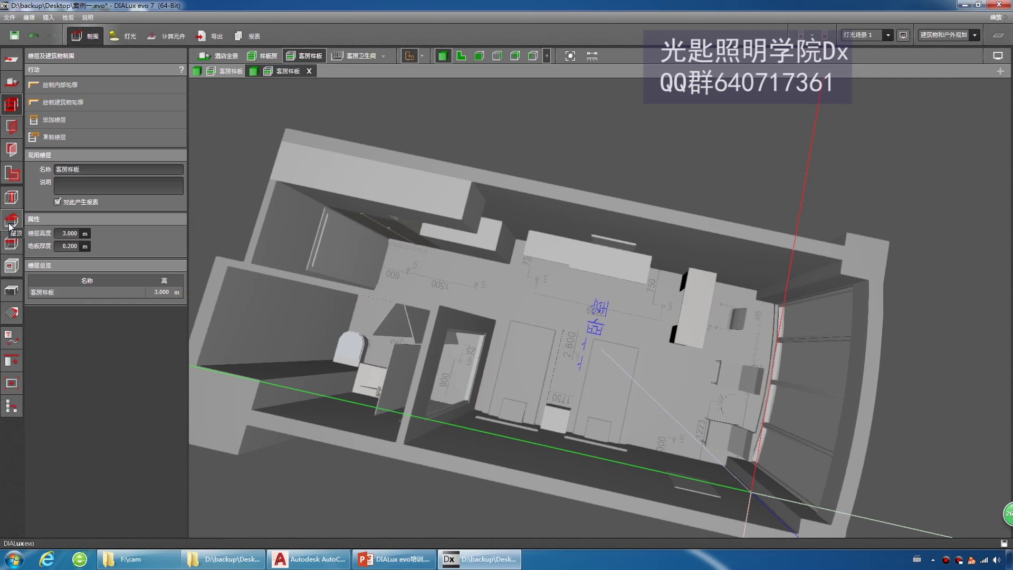
click(11, 244)
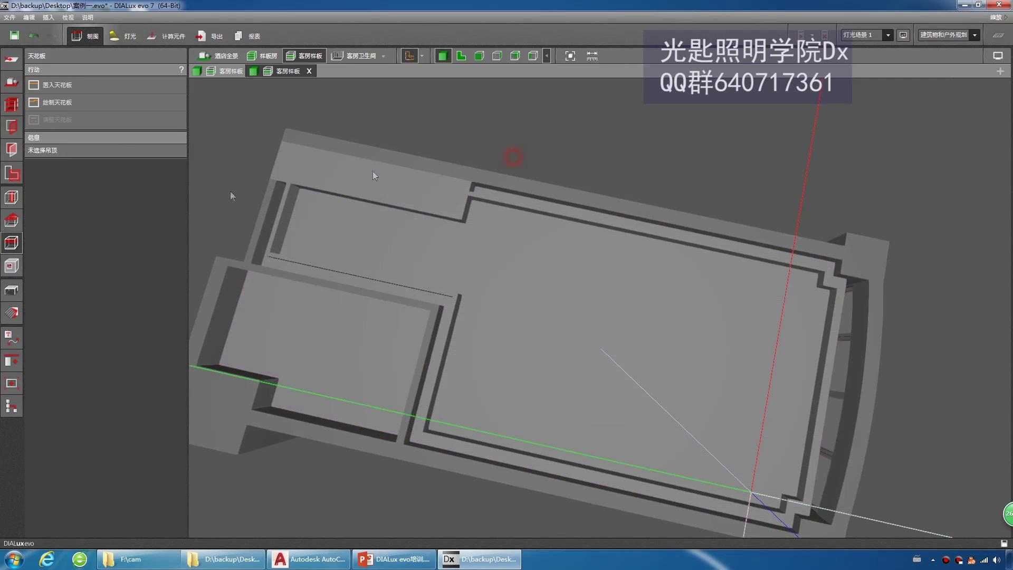
click(11, 105)
click(647, 181)
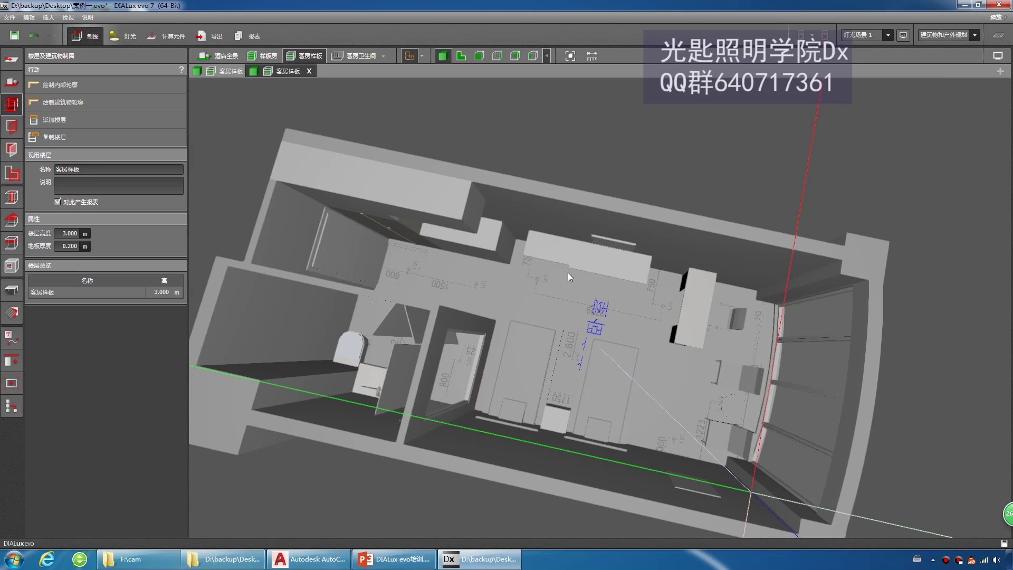
scroll(568, 272, down, 2)
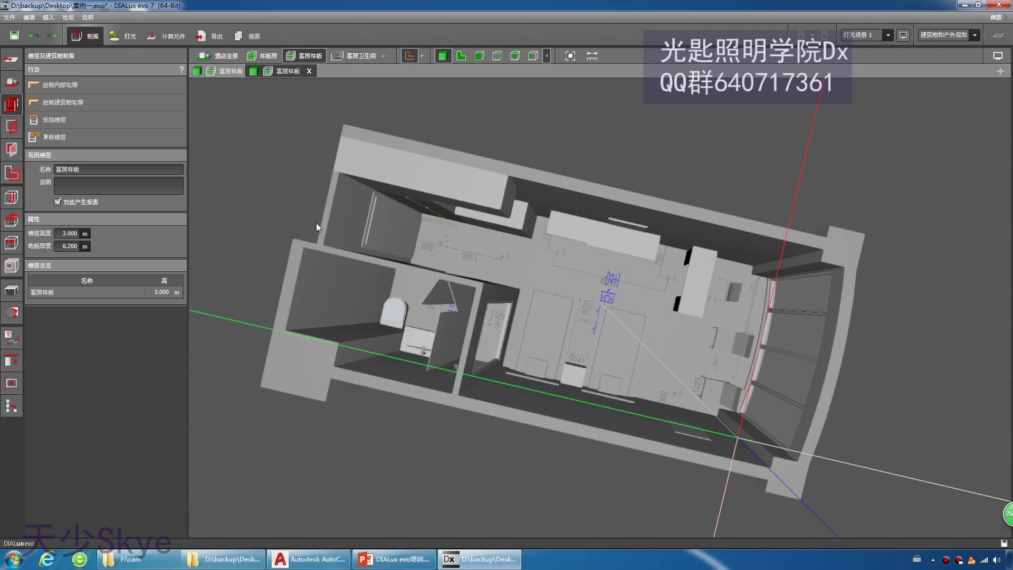
Choose the gable roof shape (双坡屋顶) and place it automatically on the guest room building
click(11, 219)
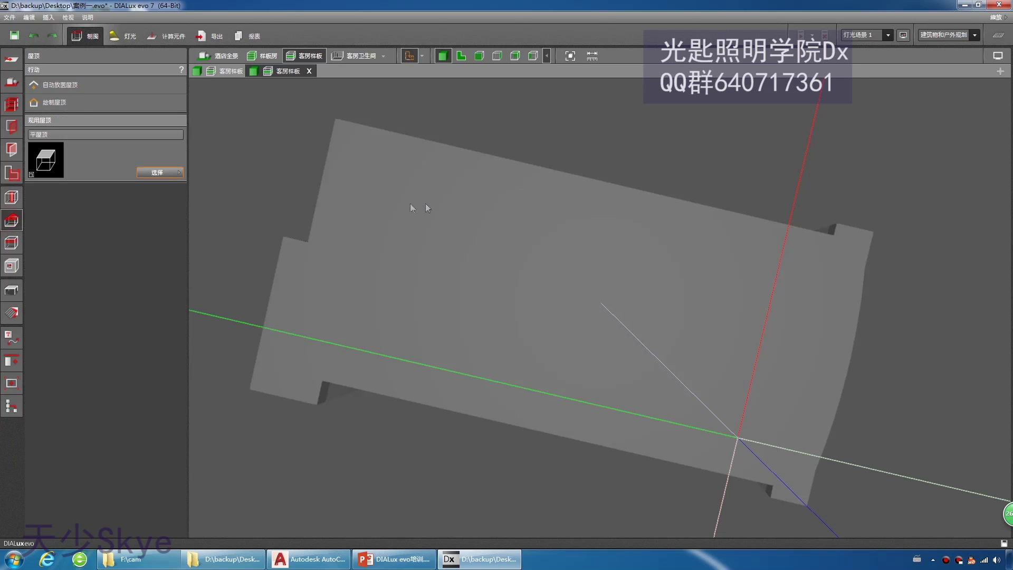
drag(584, 260, 436, 198)
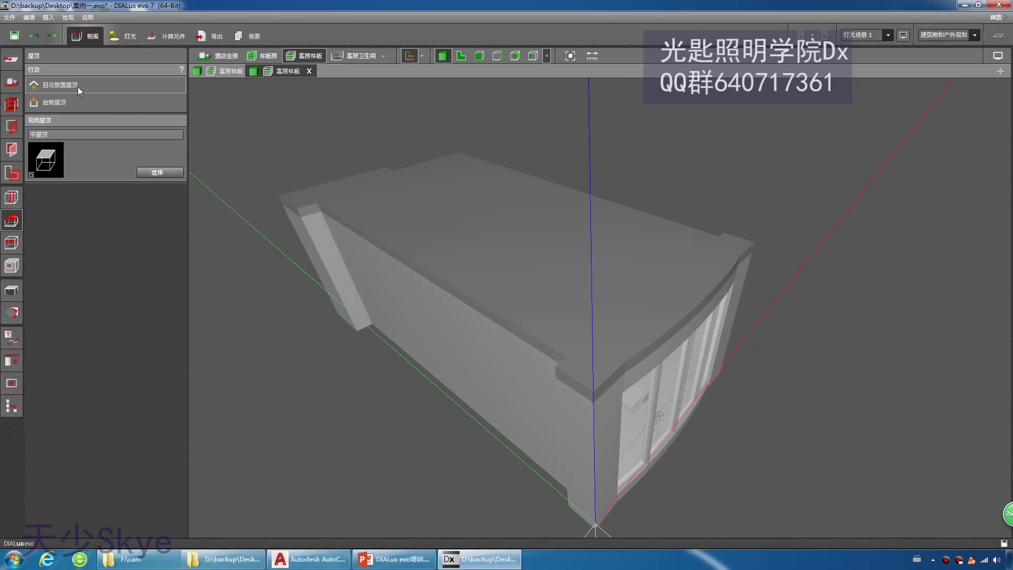
mouse_move(50, 155)
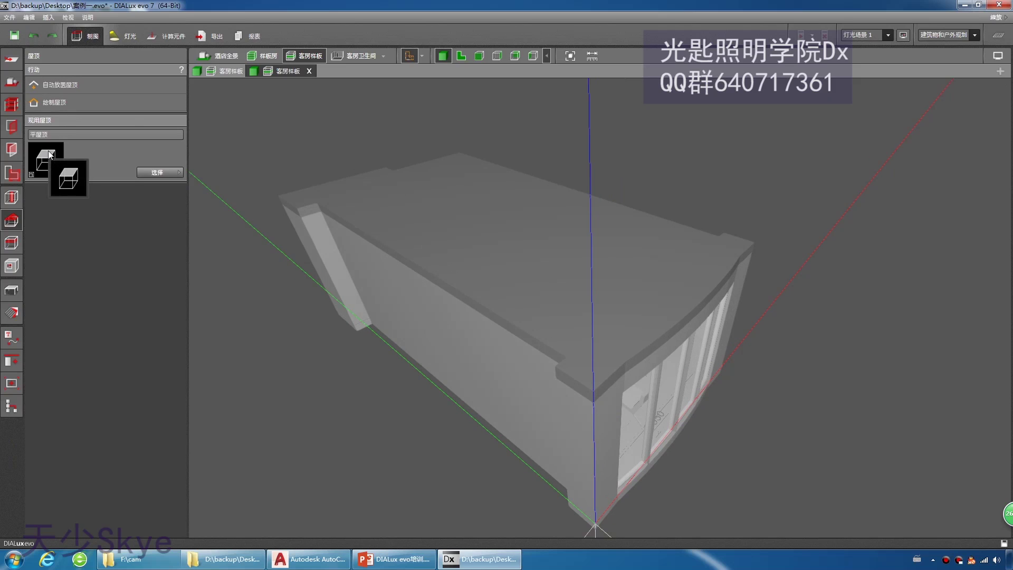
click(176, 173)
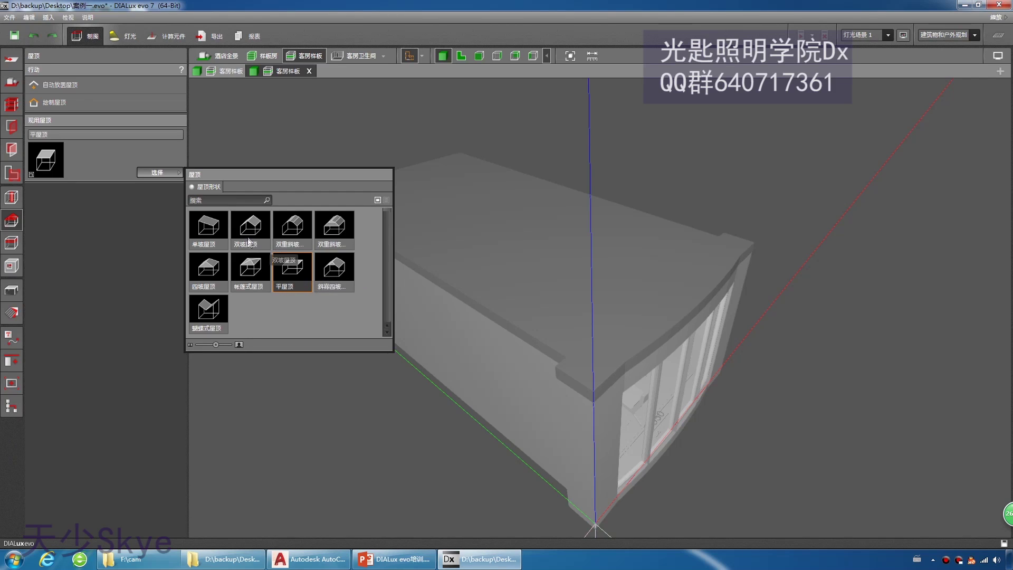
click(251, 226)
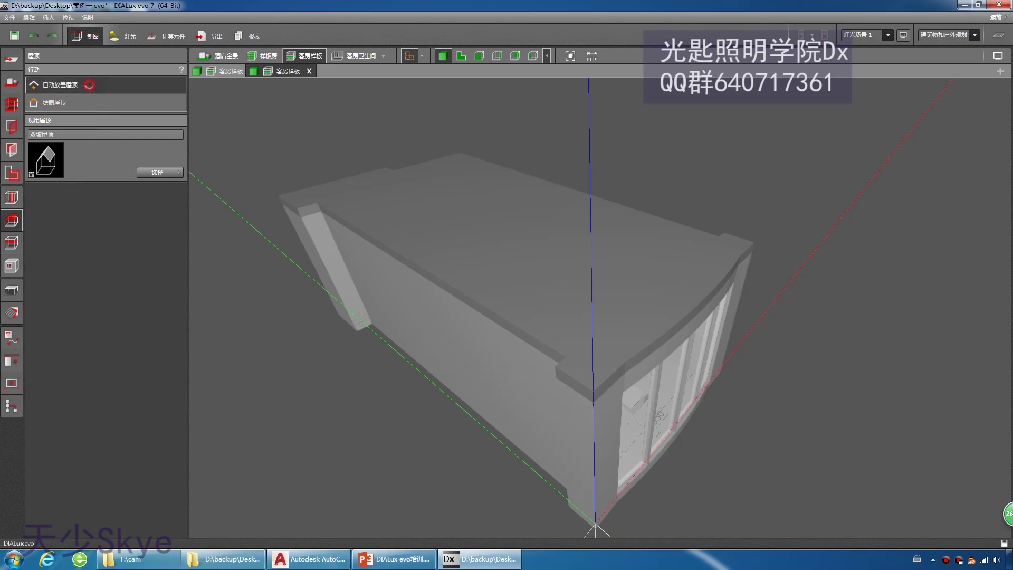
click(60, 84)
drag(360, 369, 476, 356)
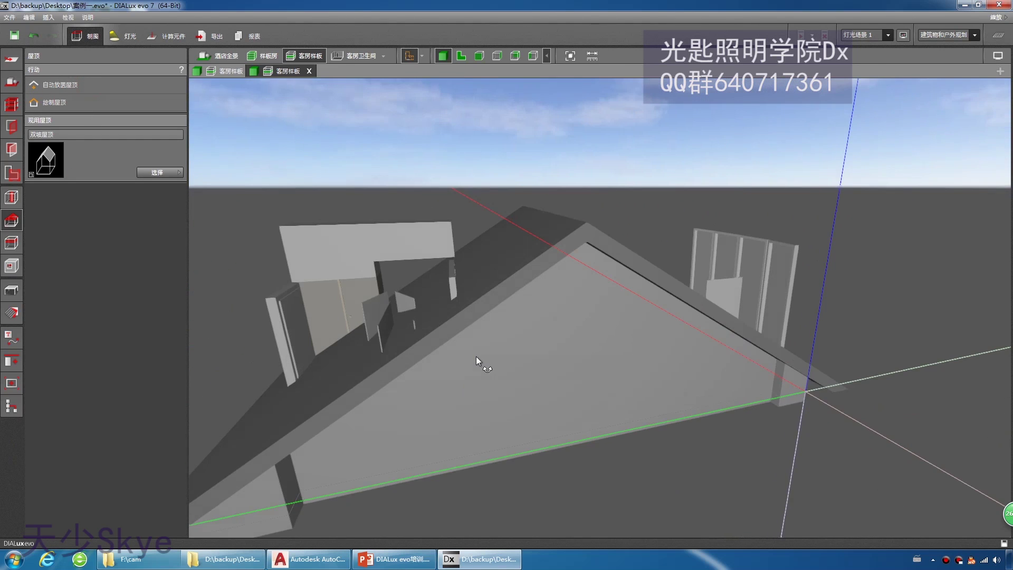
Examine the gable roof from several sides, selecting it to view its dimensions and position
drag(577, 324, 477, 287)
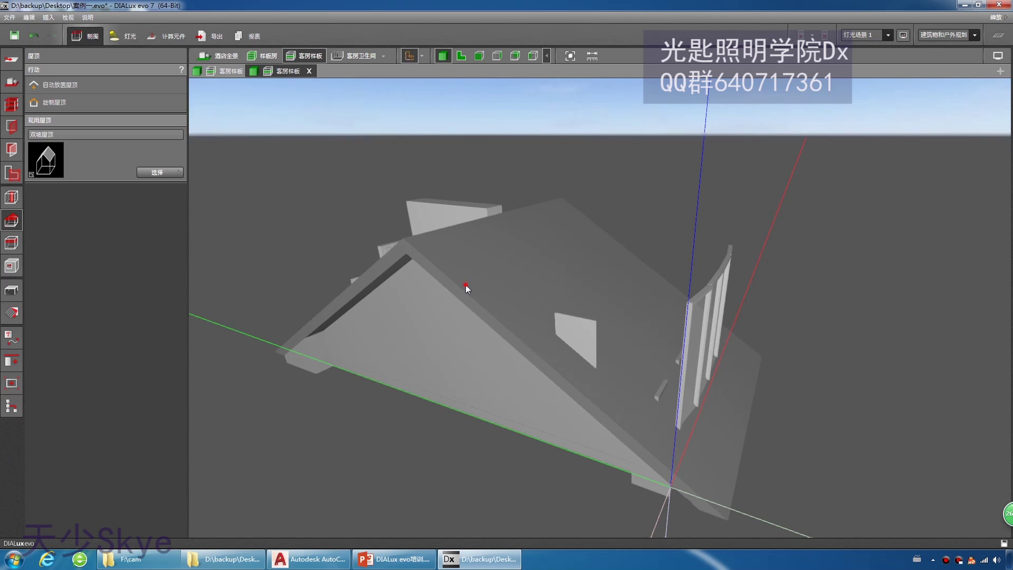
click(465, 287)
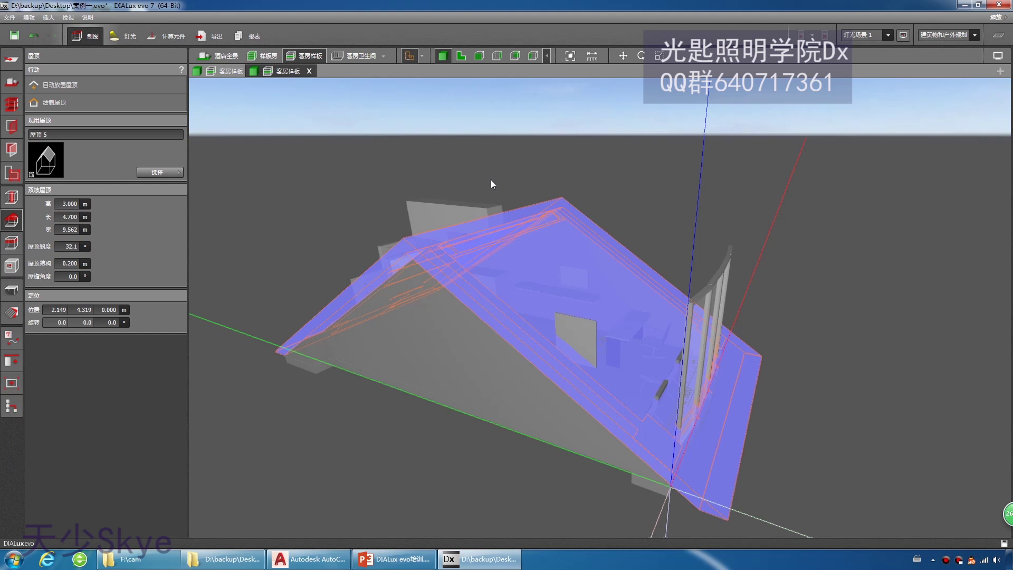
drag(491, 180, 544, 192)
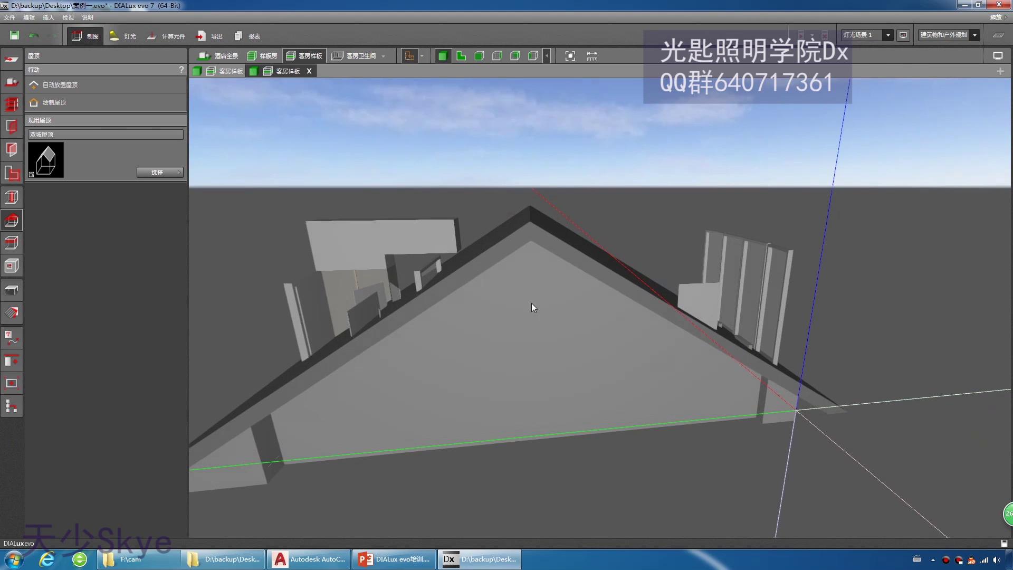
scroll(509, 314, down, 2)
scroll(508, 315, up, 2)
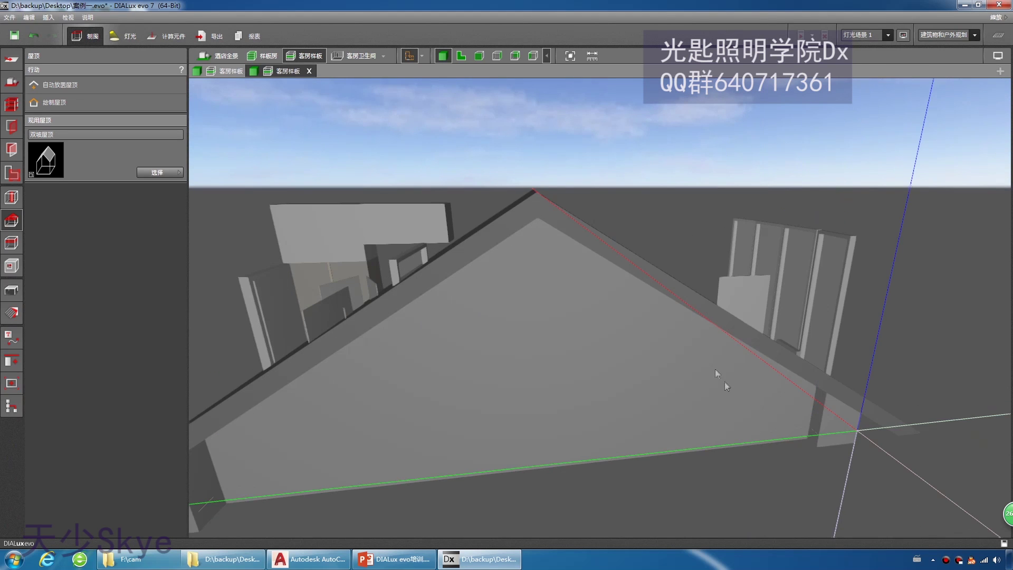
scroll(743, 377, down, 3)
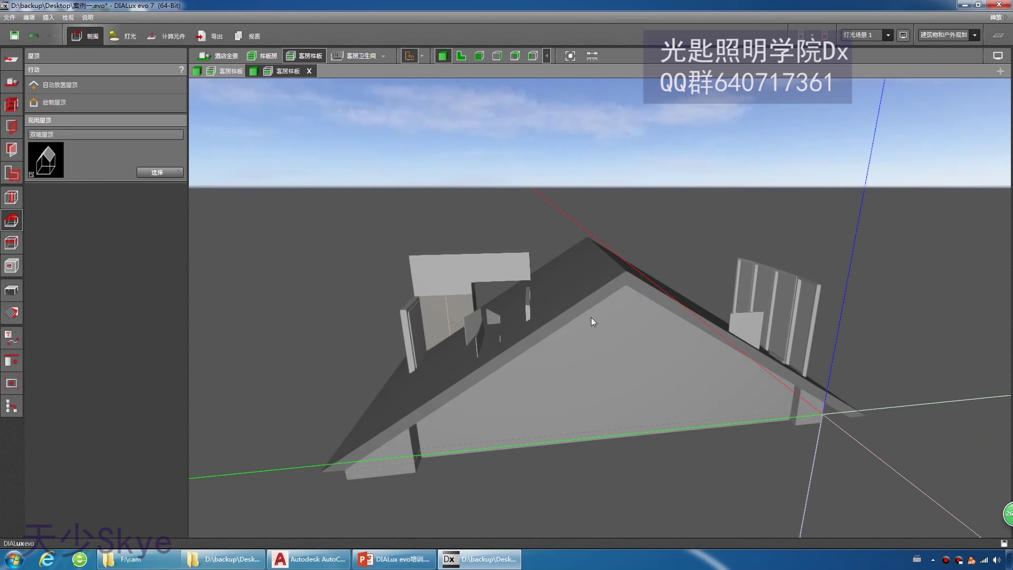
drag(591, 318, 575, 287)
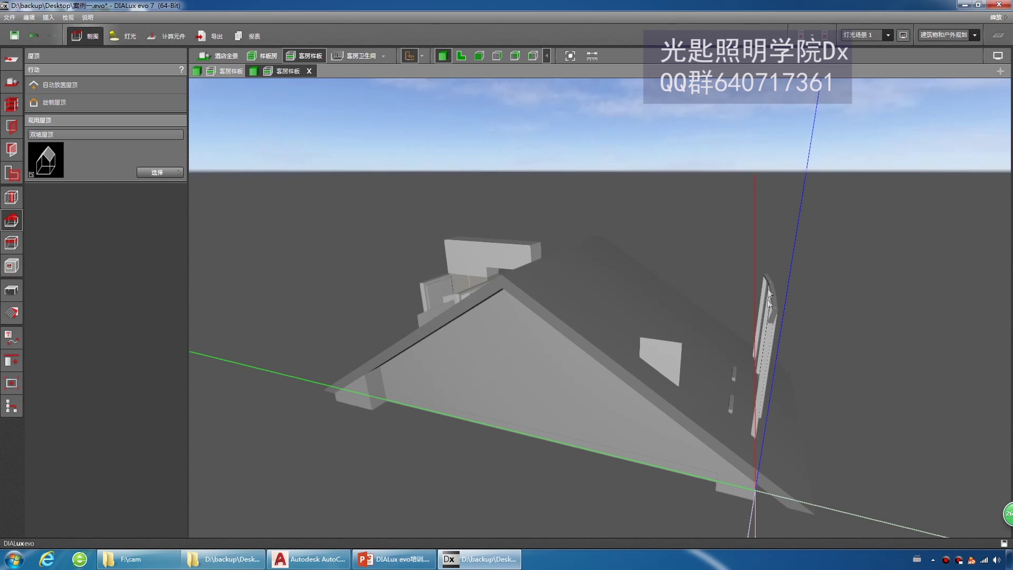
Try to move the gable roof horizontally to X 2.350, Y 4.607 m, and undo the shift
drag(501, 364, 545, 285)
click(543, 278)
click(623, 55)
drag(786, 463, 767, 451)
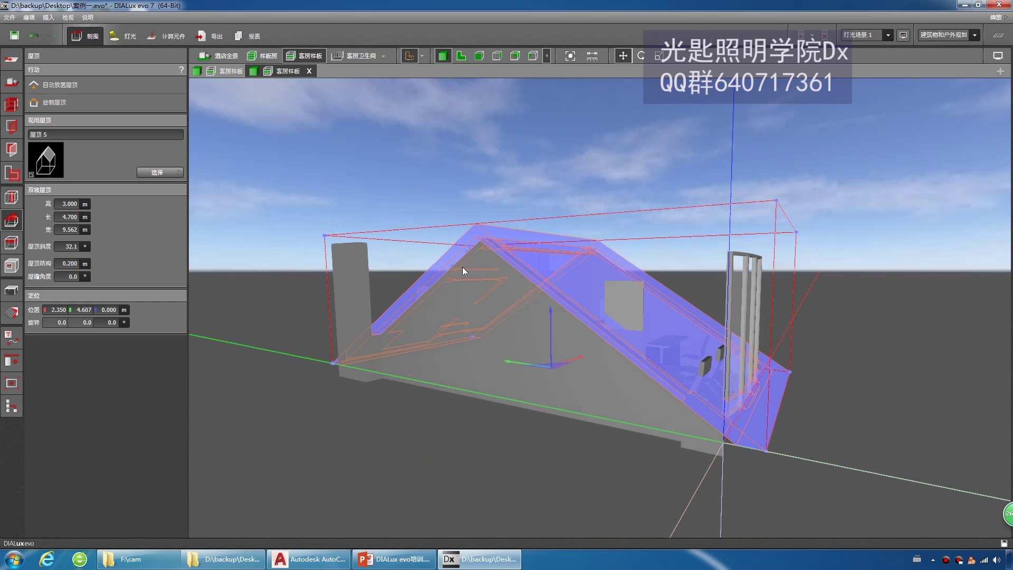
key(ctrl+z)
Raise the gable roof to a height position of about 2.75 m, deselect it and view the building
drag(511, 321, 509, 233)
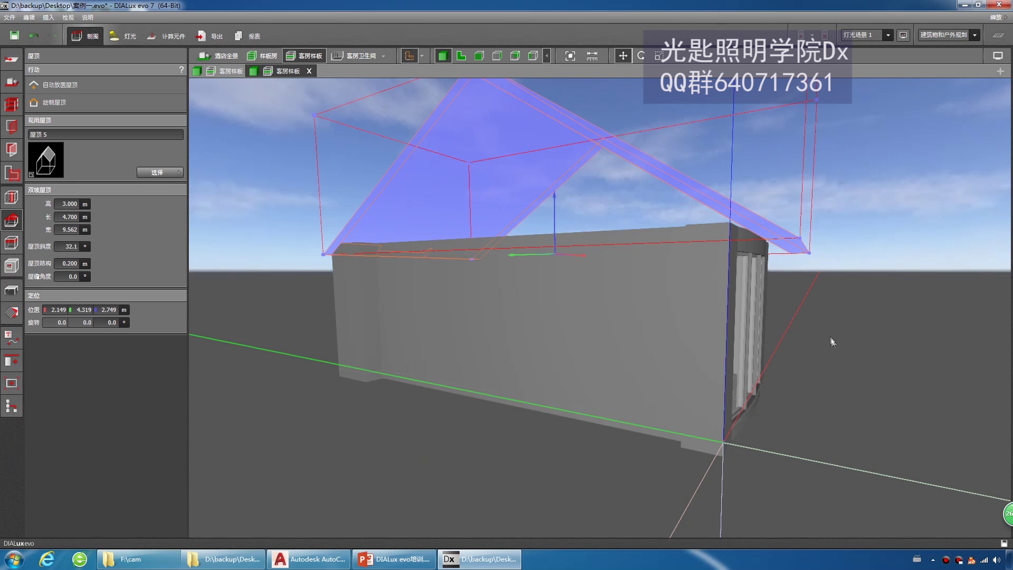
drag(832, 340, 865, 359)
click(837, 378)
drag(576, 267, 550, 327)
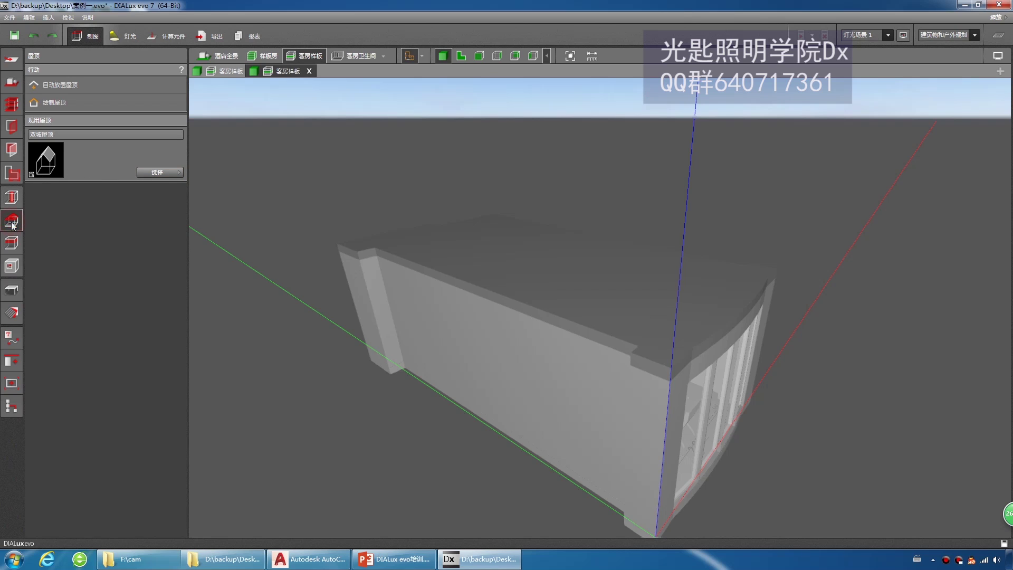
drag(42, 175, 619, 214)
Open the object catalogue (对象目录) for furniture and objects to browse its models
click(11, 290)
click(168, 294)
click(292, 305)
click(201, 353)
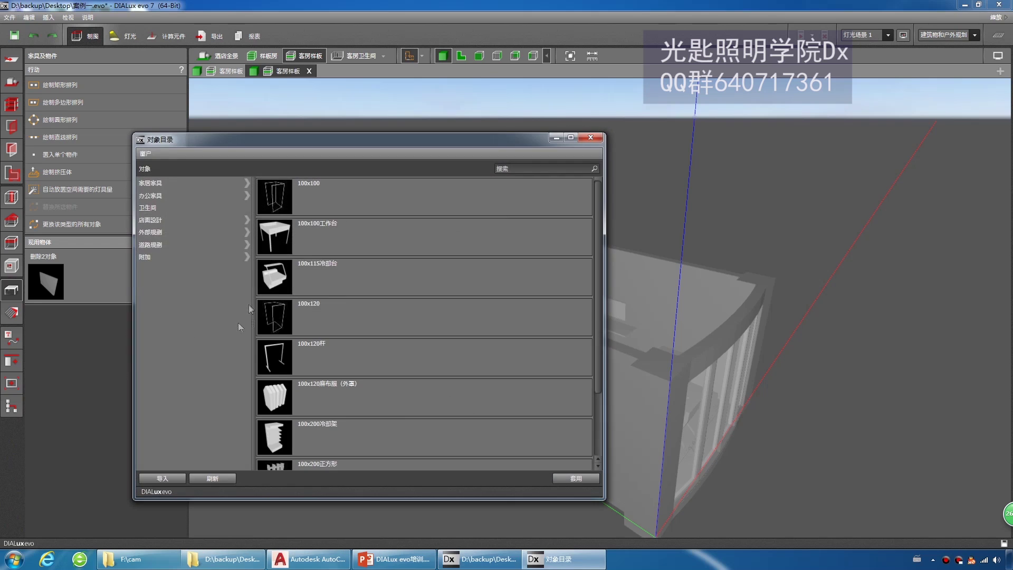
Choose the gable roof model 三角顶 from the catalogue's outdoor category and prepare it for placement as a single object
click(176, 233)
click(274, 243)
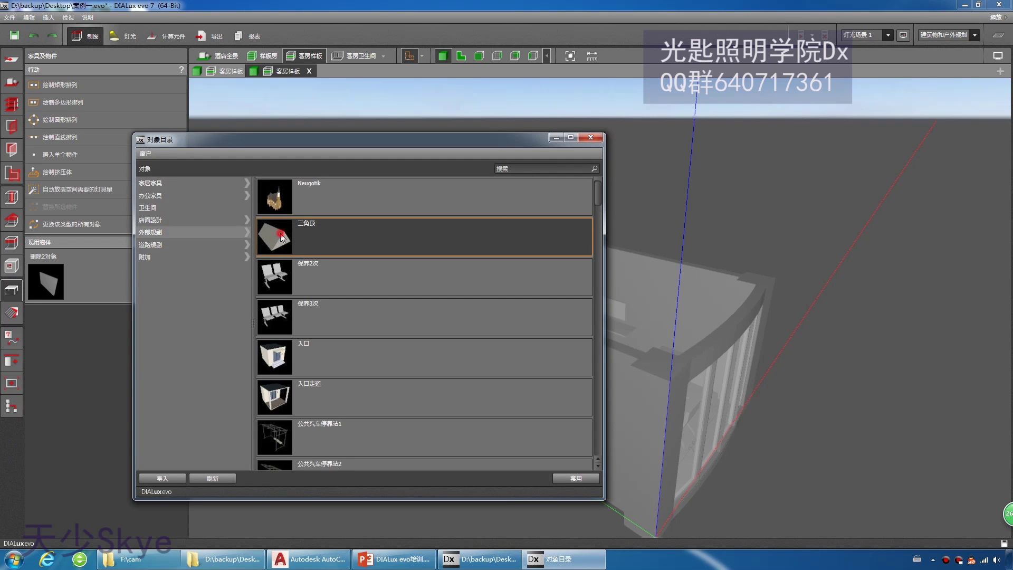
double_click(281, 240)
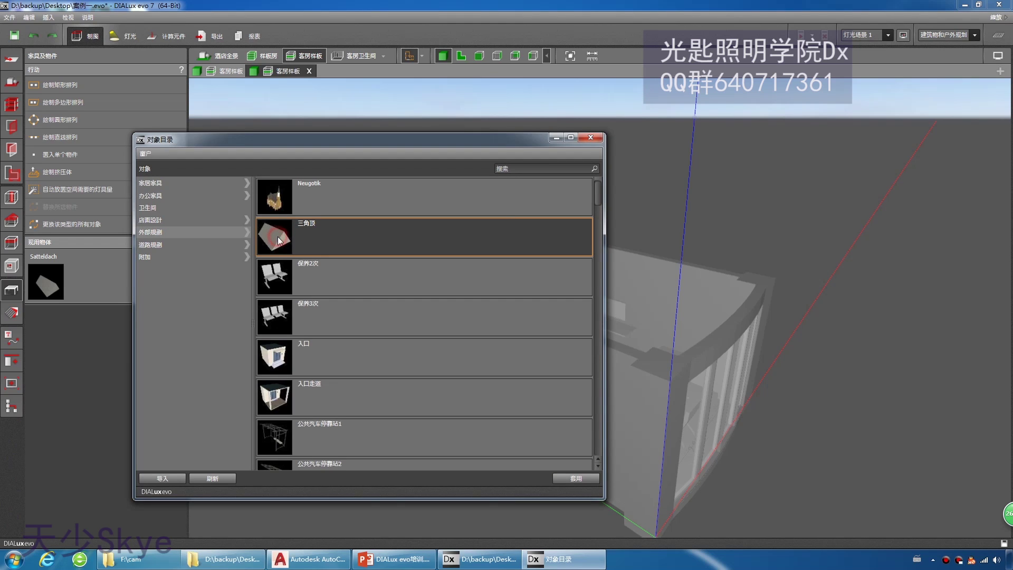
click(50, 287)
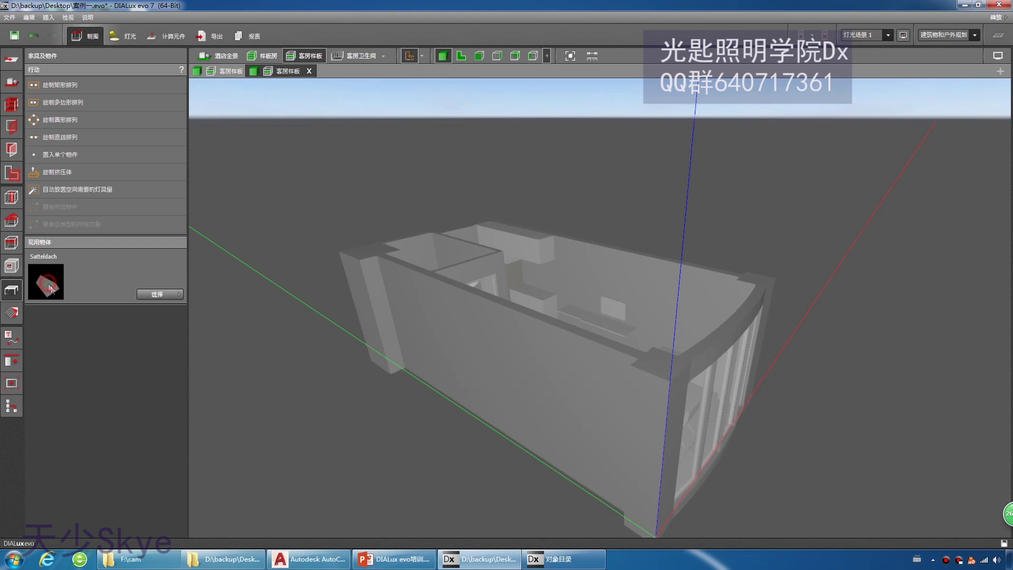
click(77, 154)
Place the gable roof object over the guest room in the floor plan and move it to X 1.799, Y 4.700 m
click(461, 55)
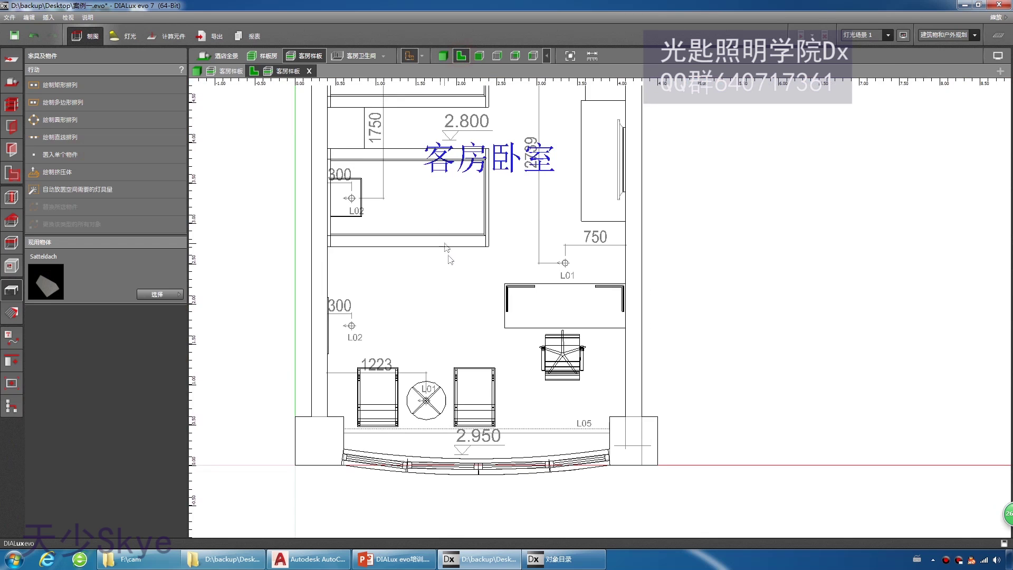
drag(50, 284, 476, 267)
scroll(476, 267, down, 5)
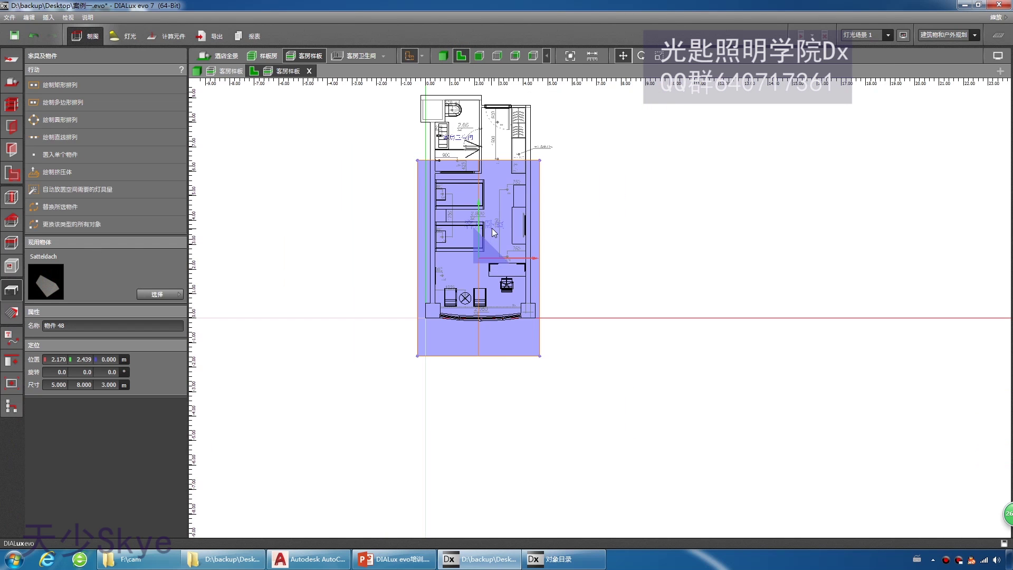
drag(546, 160, 539, 113)
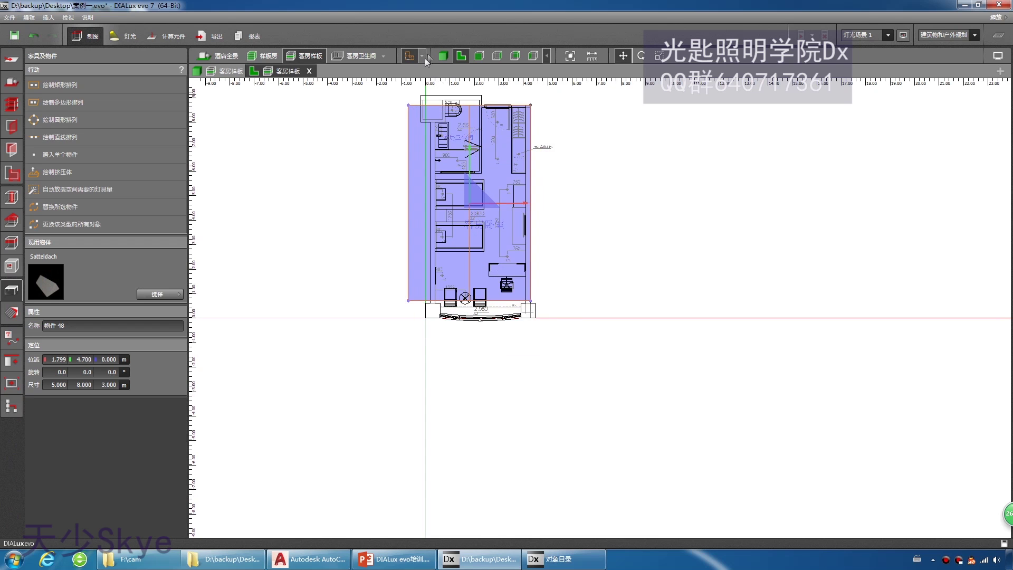
Reposition the gable roof object on top of the walls at X 2.100 m and height 3.200 m
click(443, 55)
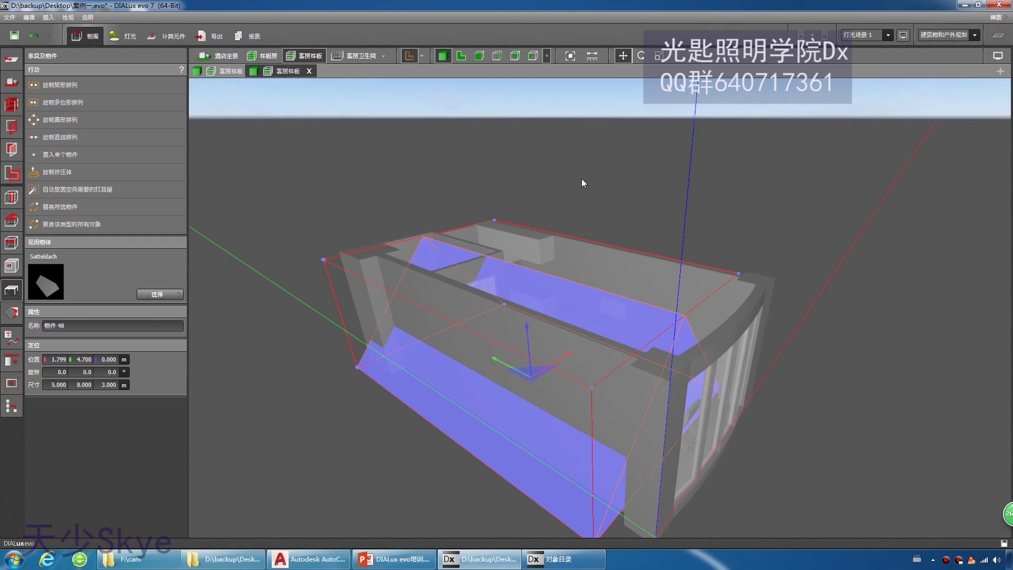
click(478, 57)
drag(768, 451, 795, 175)
click(443, 56)
drag(825, 290, 736, 248)
drag(651, 236, 597, 309)
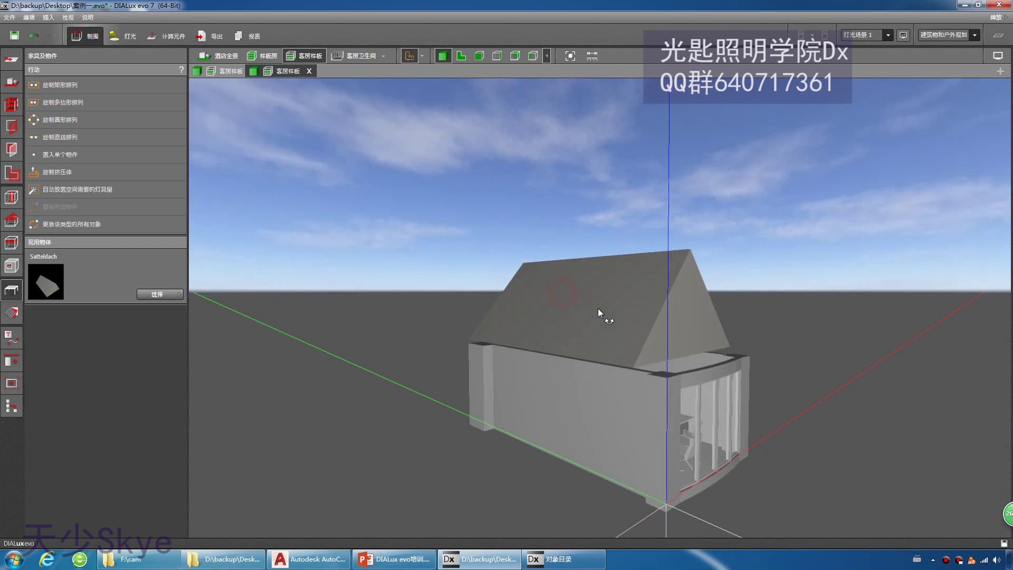
Select the gable roof object and browse the other outdoor models in the object catalogue
click(612, 297)
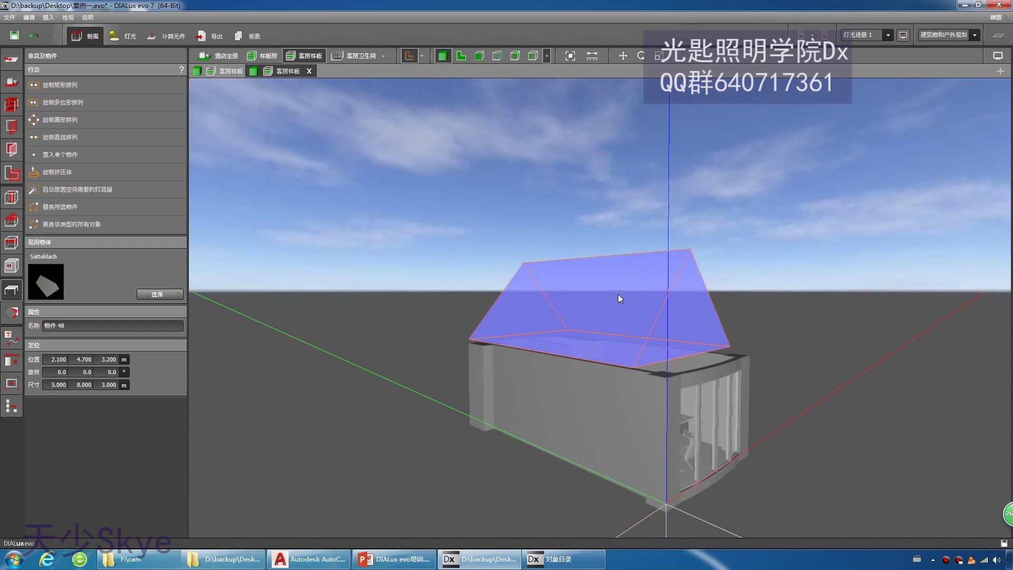
click(563, 559)
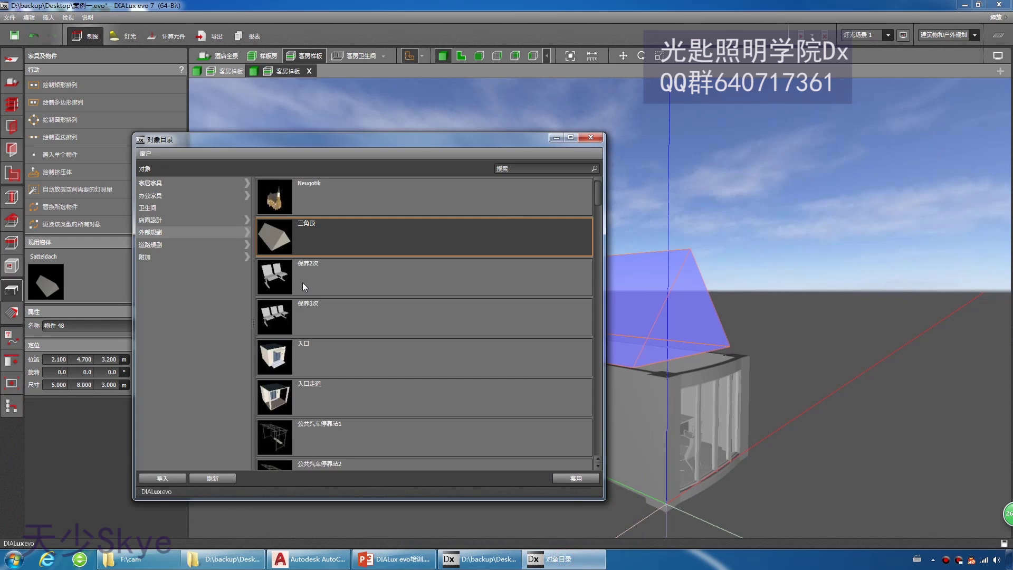
scroll(362, 308, down, 3)
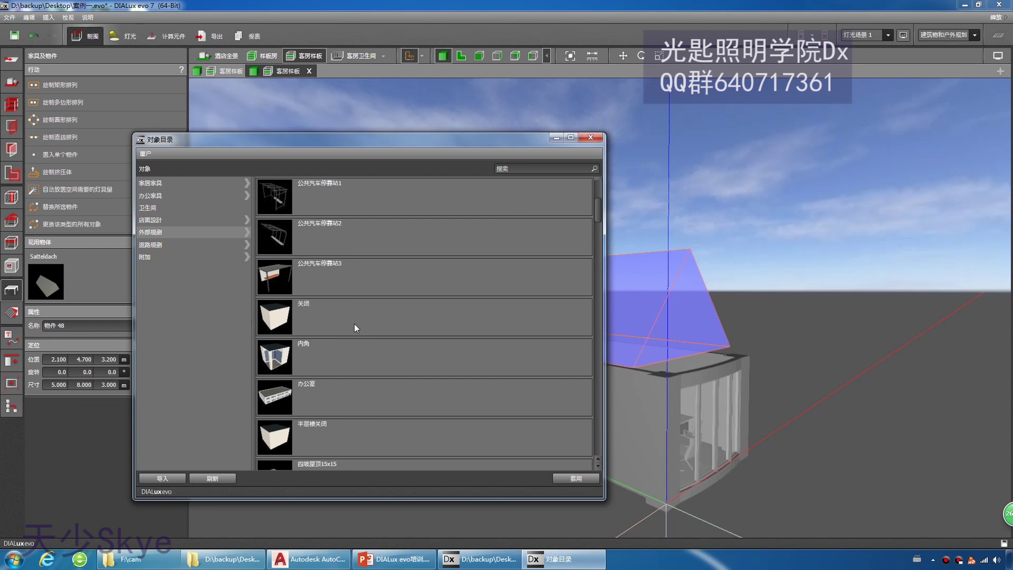
click(557, 137)
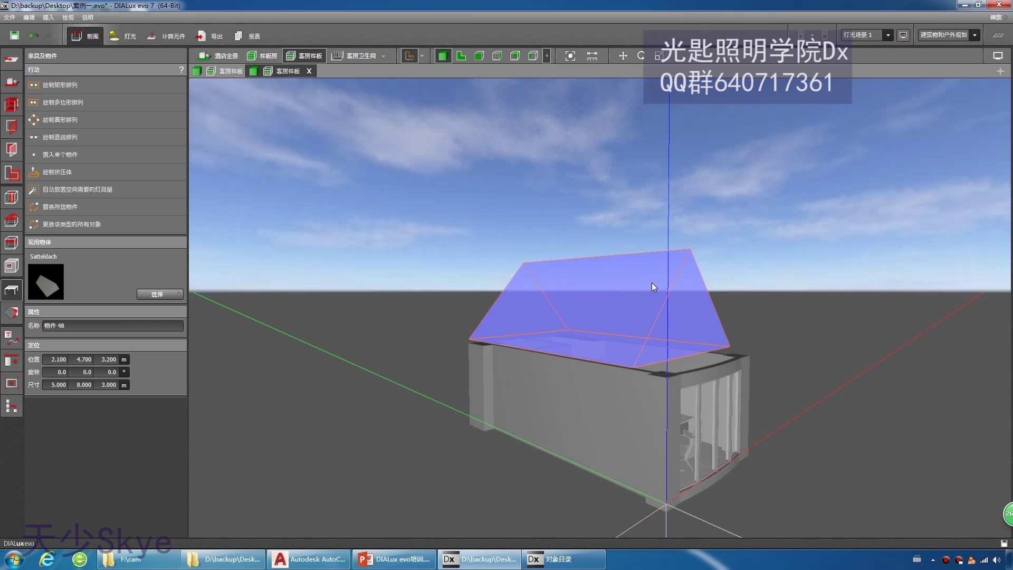
Delete the gable roof object from the building
key(Delete)
click(535, 297)
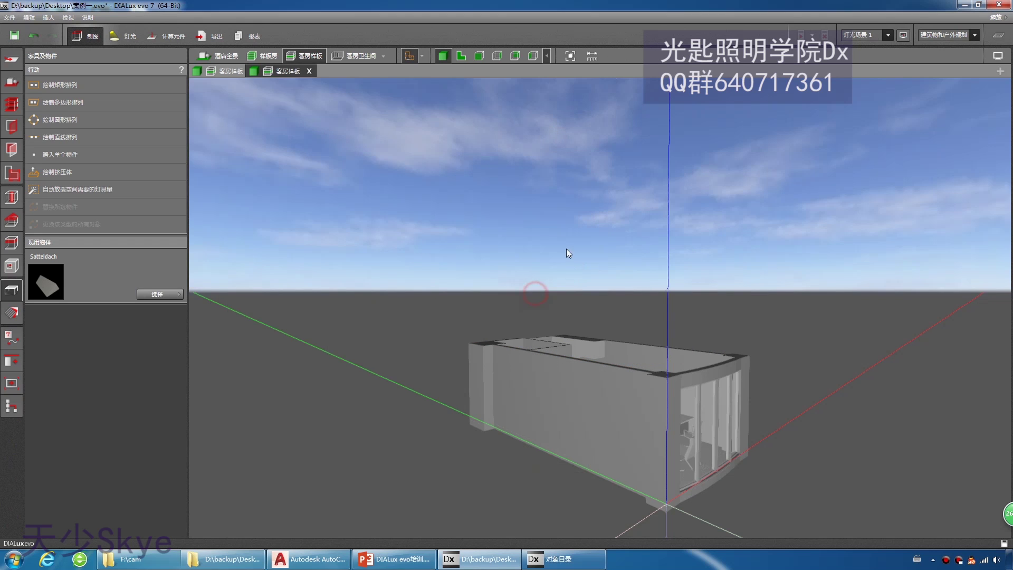
drag(565, 249, 588, 298)
Choose the flat roof shape (平屋顶) and place it automatically on the building
click(12, 220)
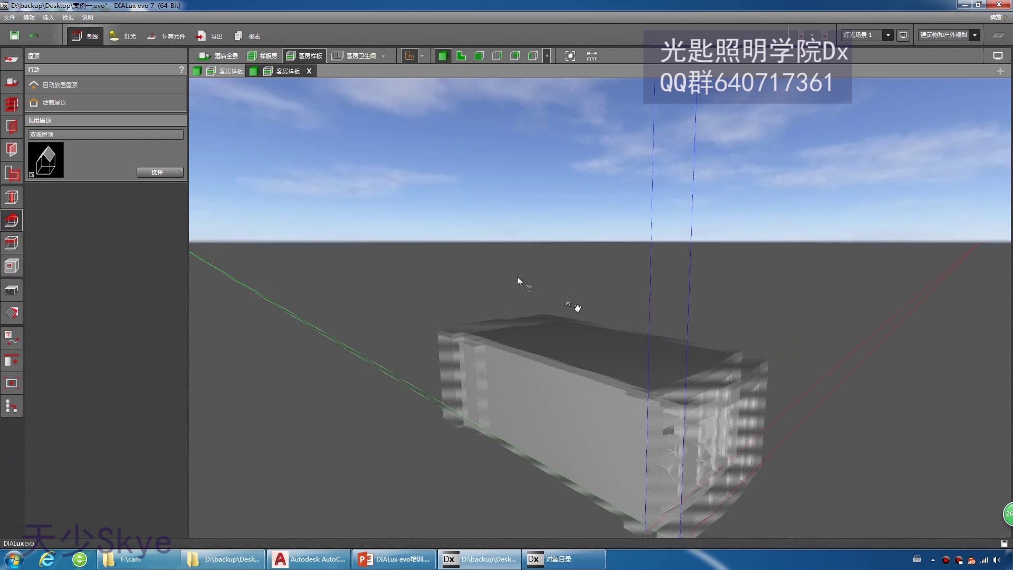
click(154, 173)
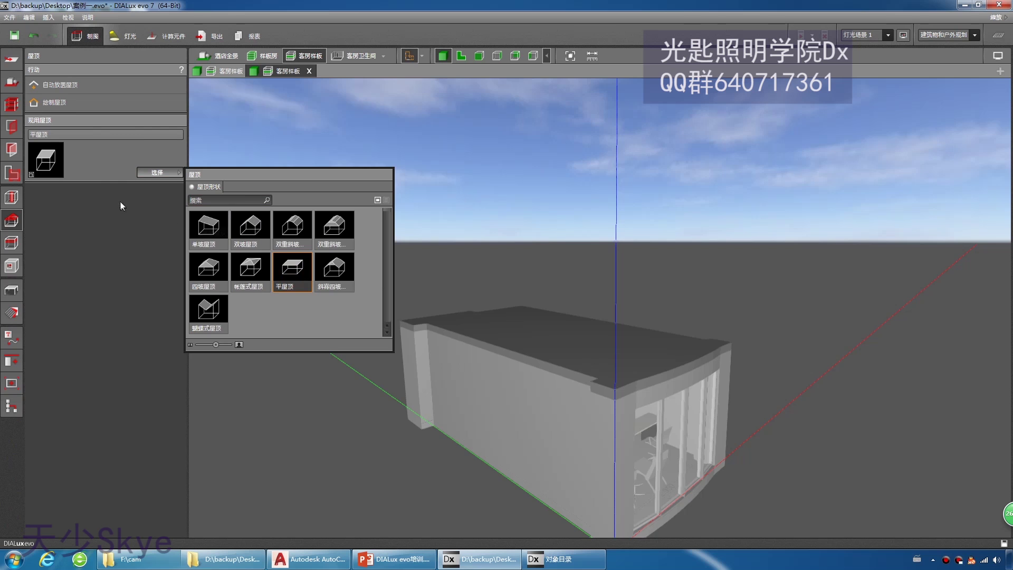
click(67, 166)
click(93, 86)
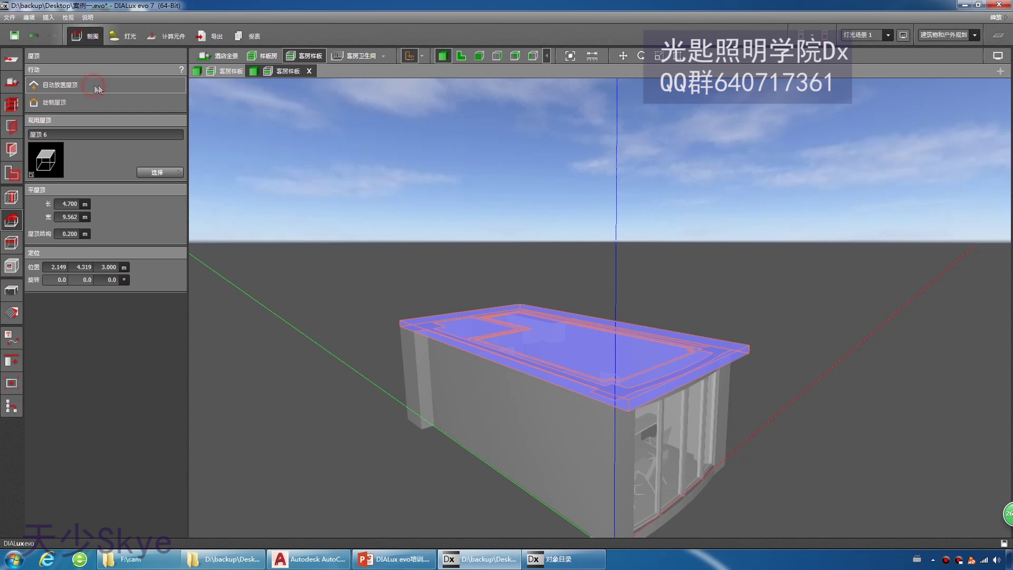
Examine the flat roof from above and from several sides of the building, both selected and deselected
drag(657, 256, 774, 310)
drag(406, 311, 350, 319)
drag(532, 219, 491, 270)
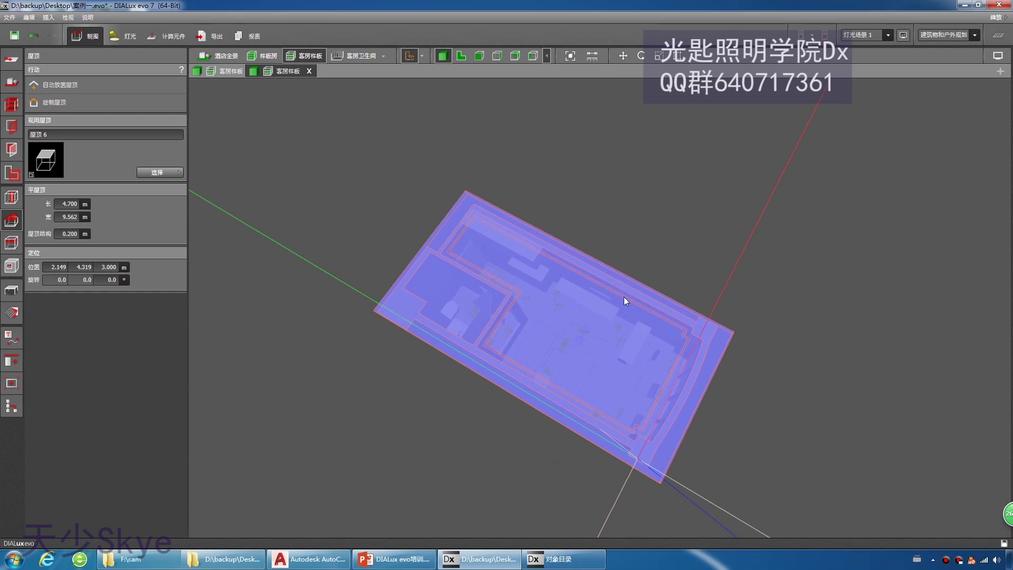
drag(727, 292, 739, 422)
drag(577, 288, 564, 320)
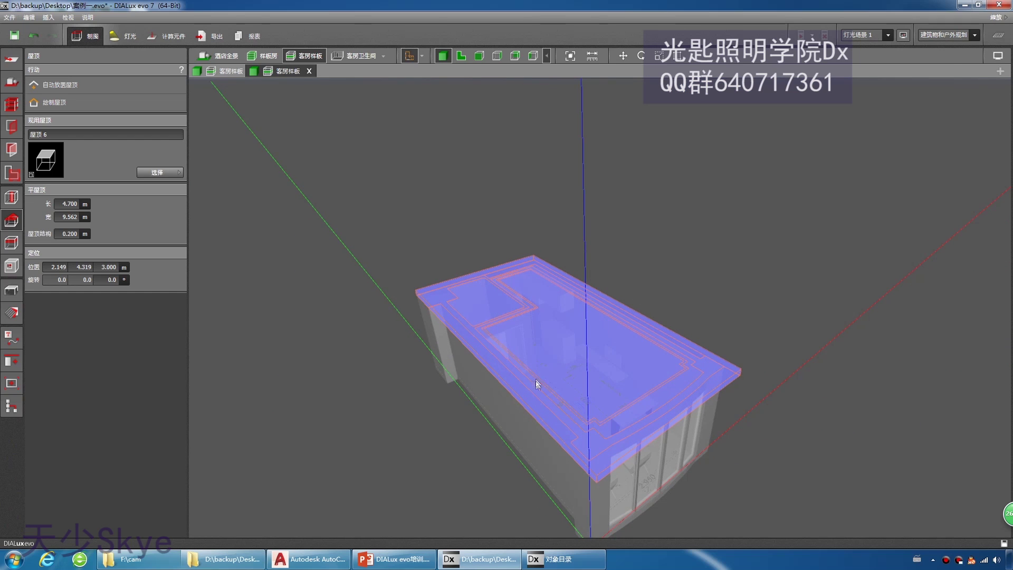
click(669, 276)
drag(698, 456, 643, 444)
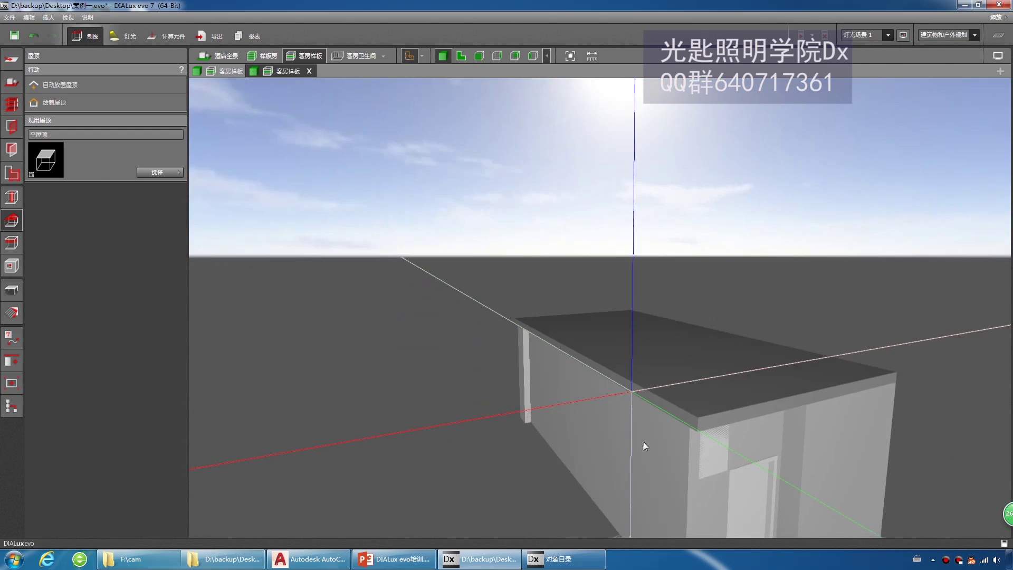
scroll(693, 463, up, 3)
scroll(693, 463, down, 3)
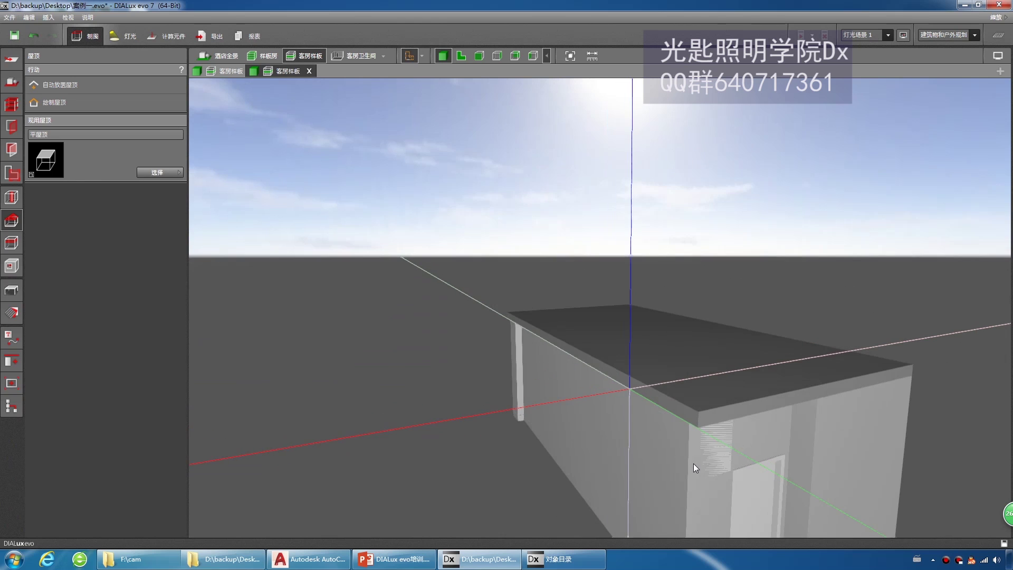
Check the guest room in the floor plan and in 3D, comparing the ceiling and roof construction displays
click(462, 56)
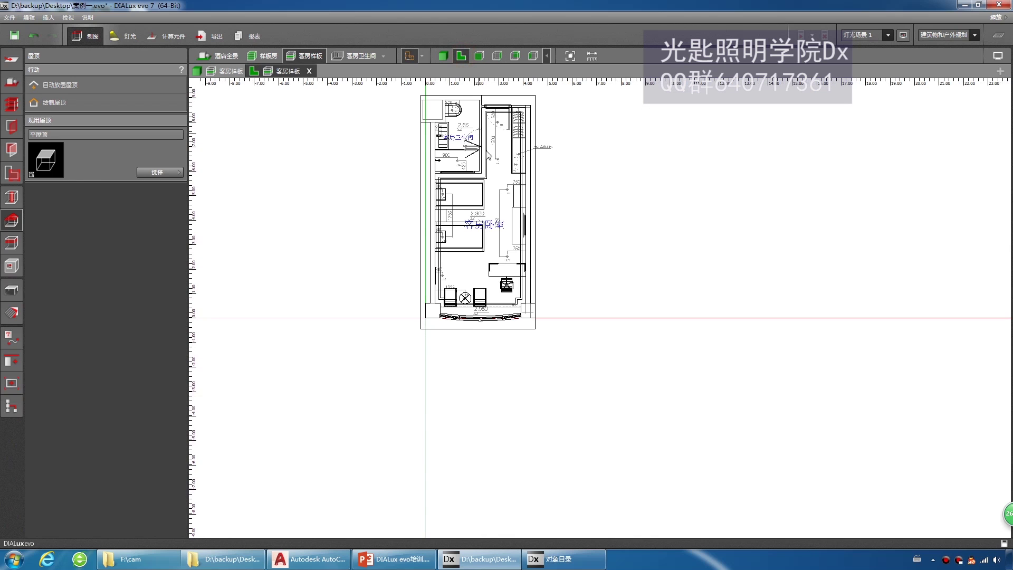
scroll(495, 176, up, 4)
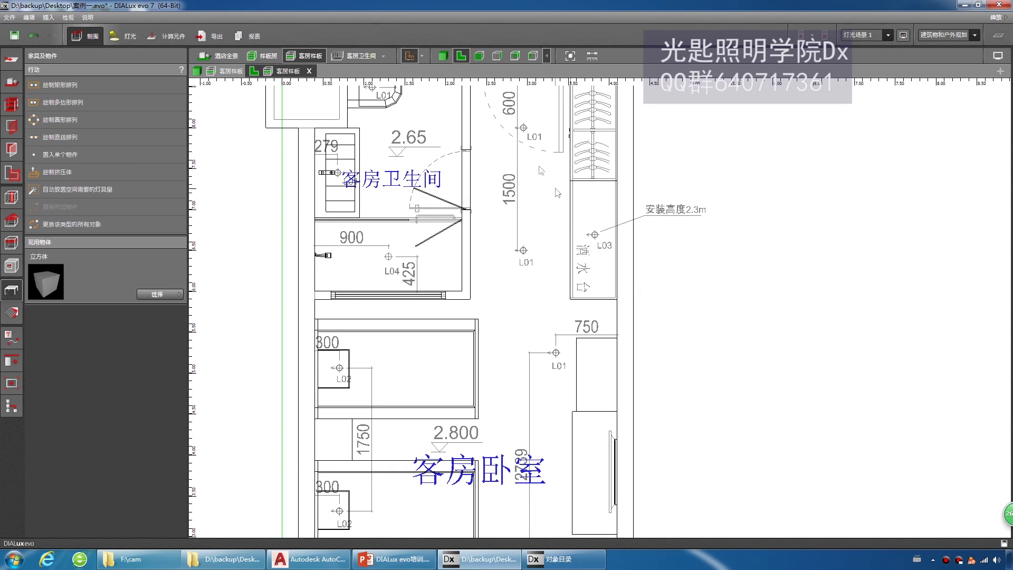
click(443, 56)
drag(626, 264, 671, 298)
click(16, 245)
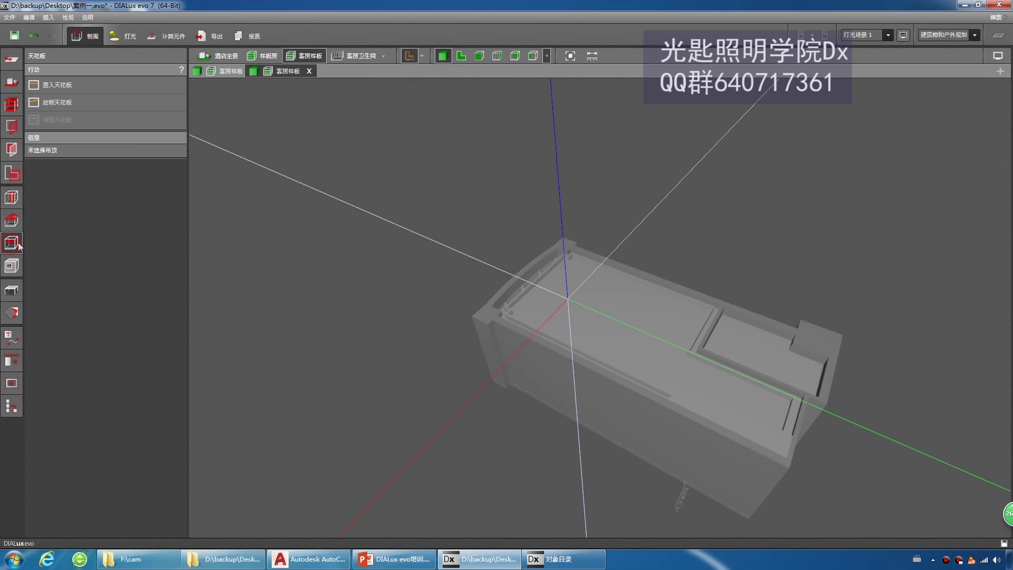
click(12, 221)
drag(518, 260, 674, 353)
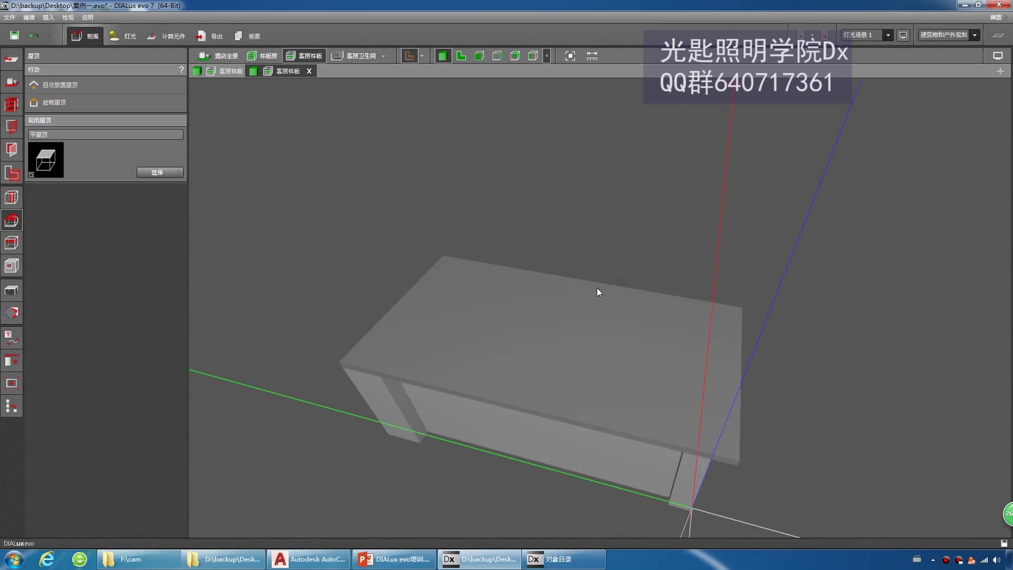